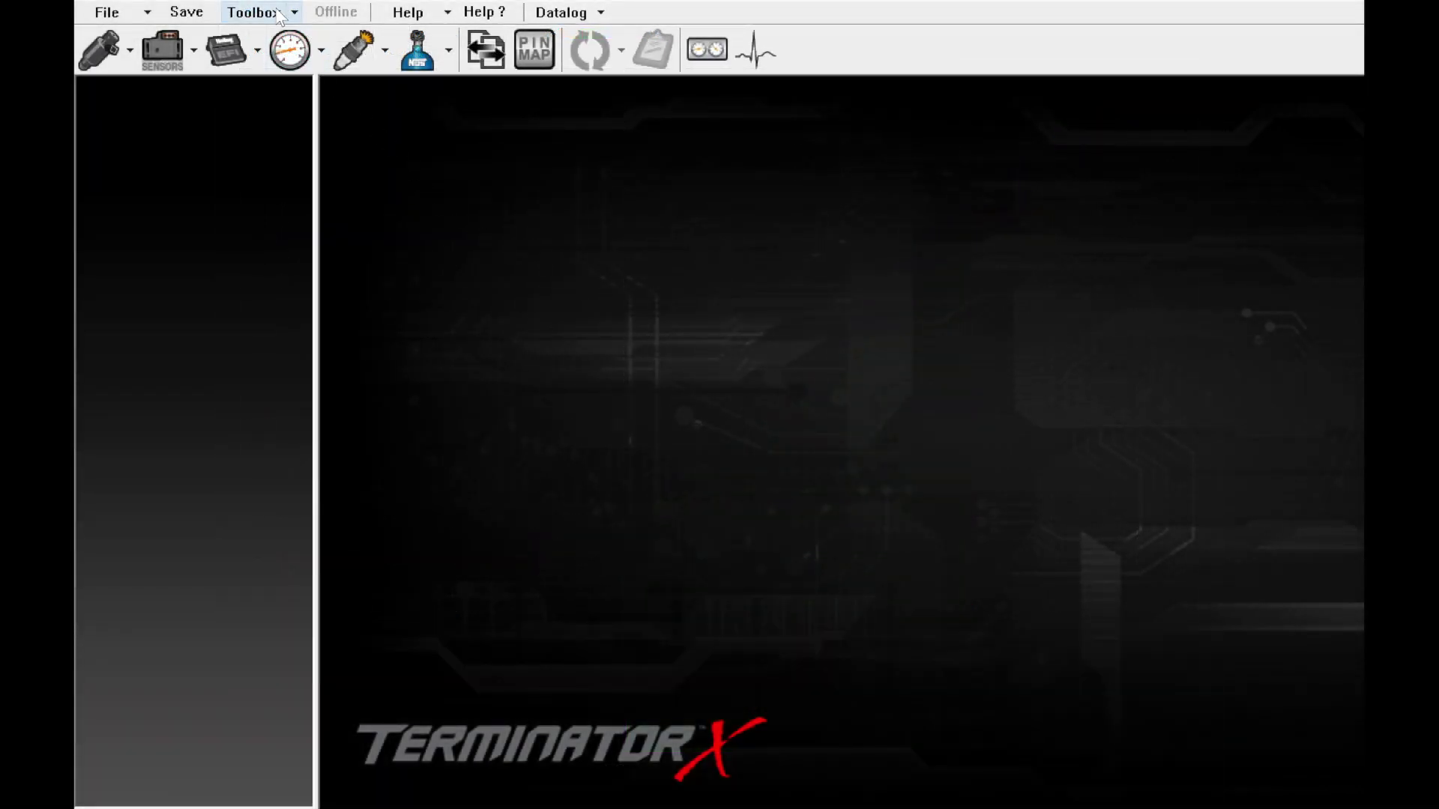
Step: In the Idle IAC settings, set IAC Hold Position to 0% and Ramp Decay Time to 0.0 sec
{"action": "left_click", "coordinate": [289, 49]}
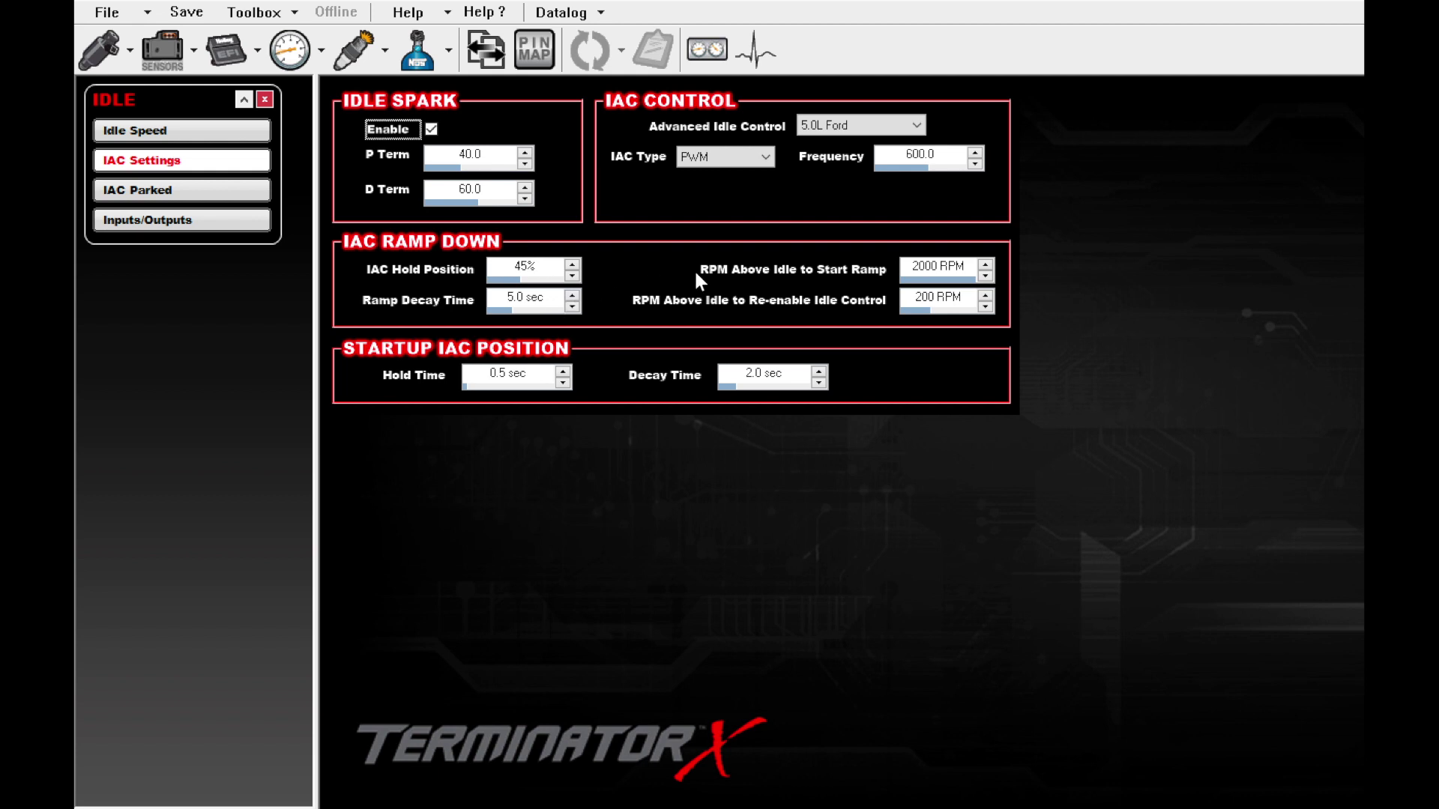
{"action": "left_click", "coordinate": [545, 271]}
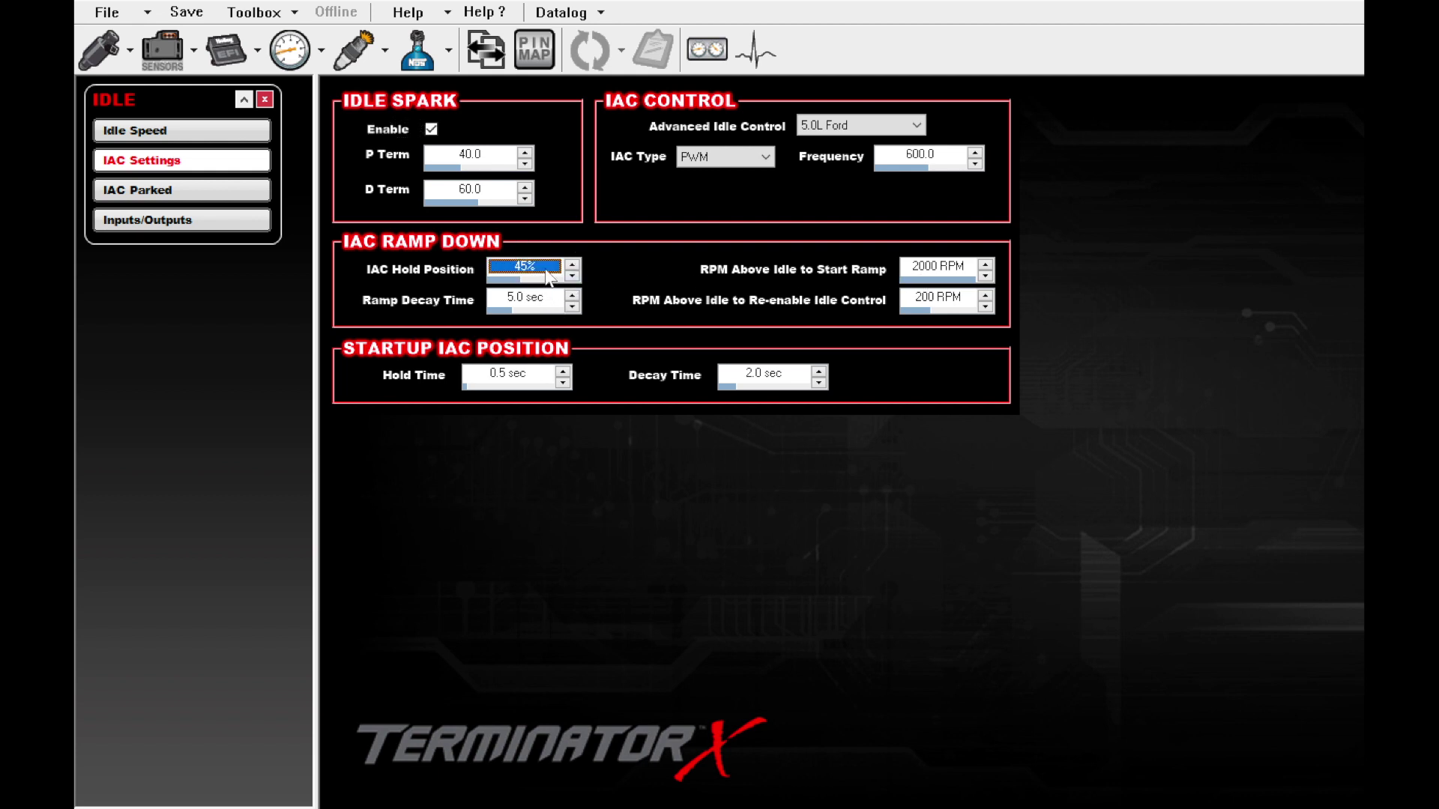
{"action": "type", "text": "0"}
{"action": "left_click", "coordinate": [549, 301]}
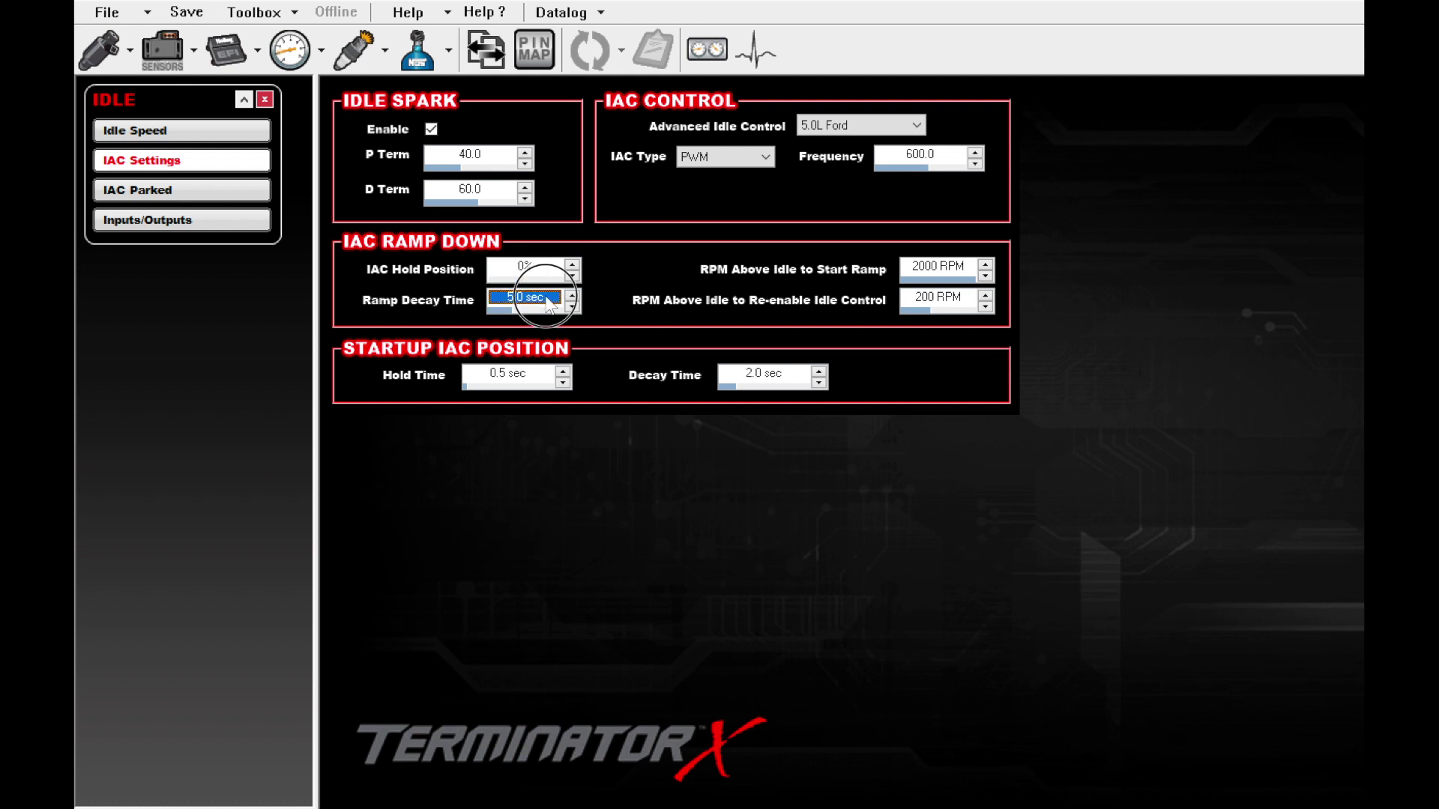
{"action": "type", "text": "0"}
{"action": "left_click", "coordinate": [954, 272]}
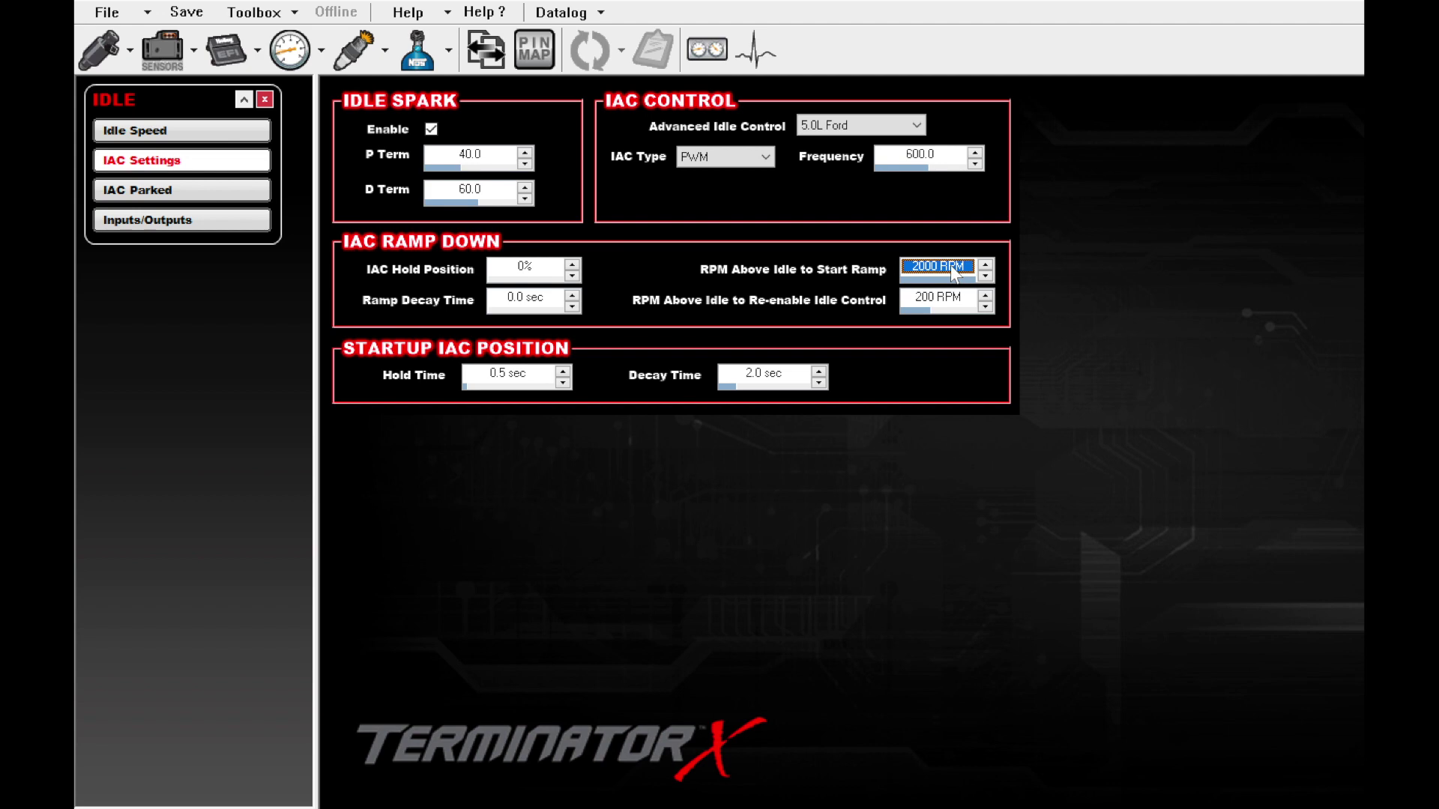
{"action": "left_click", "coordinate": [270, 15]}
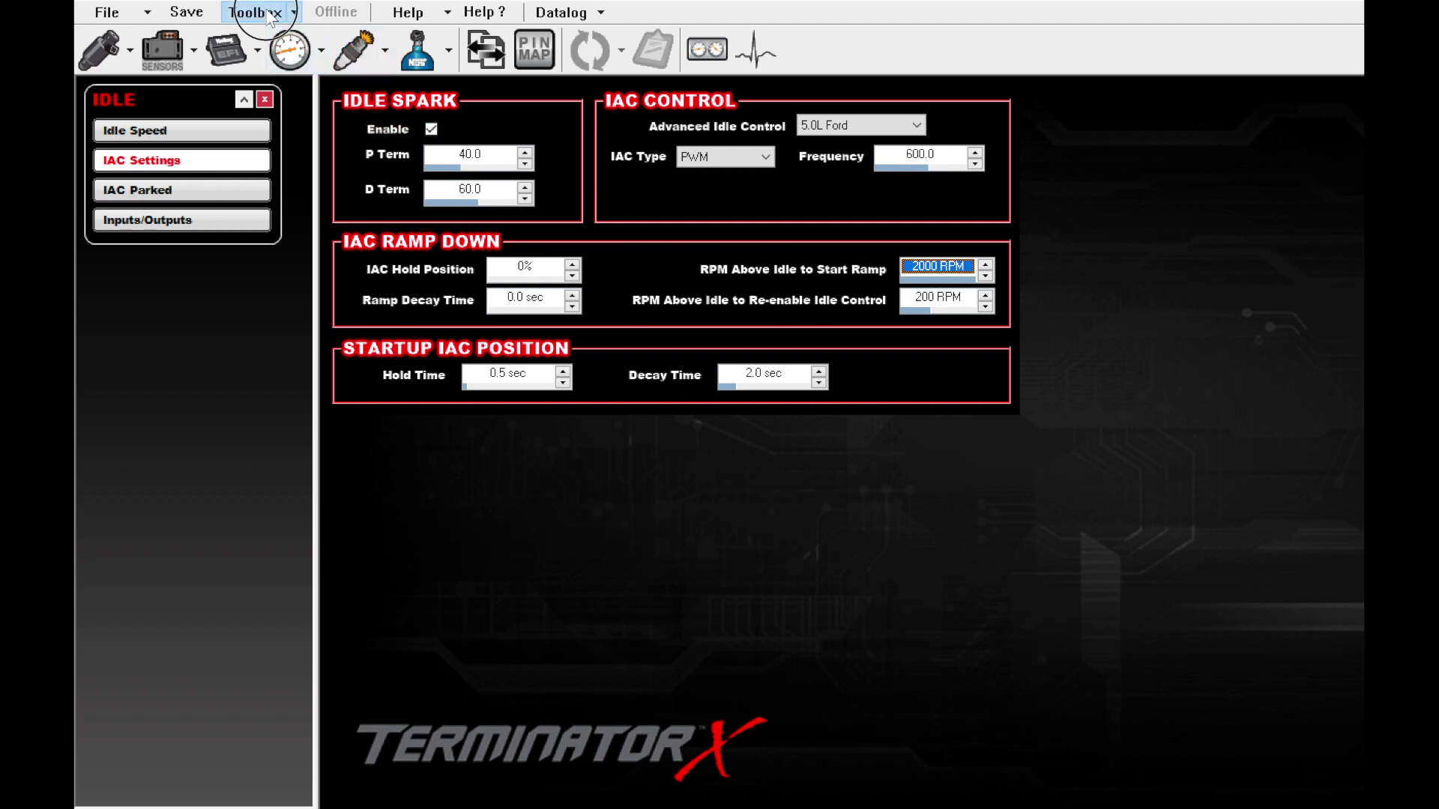
Step: Add the Advanced\Default Adv.adv config, accept the warning, and show the 1D Tables list
{"action": "left_click", "coordinate": [291, 39]}
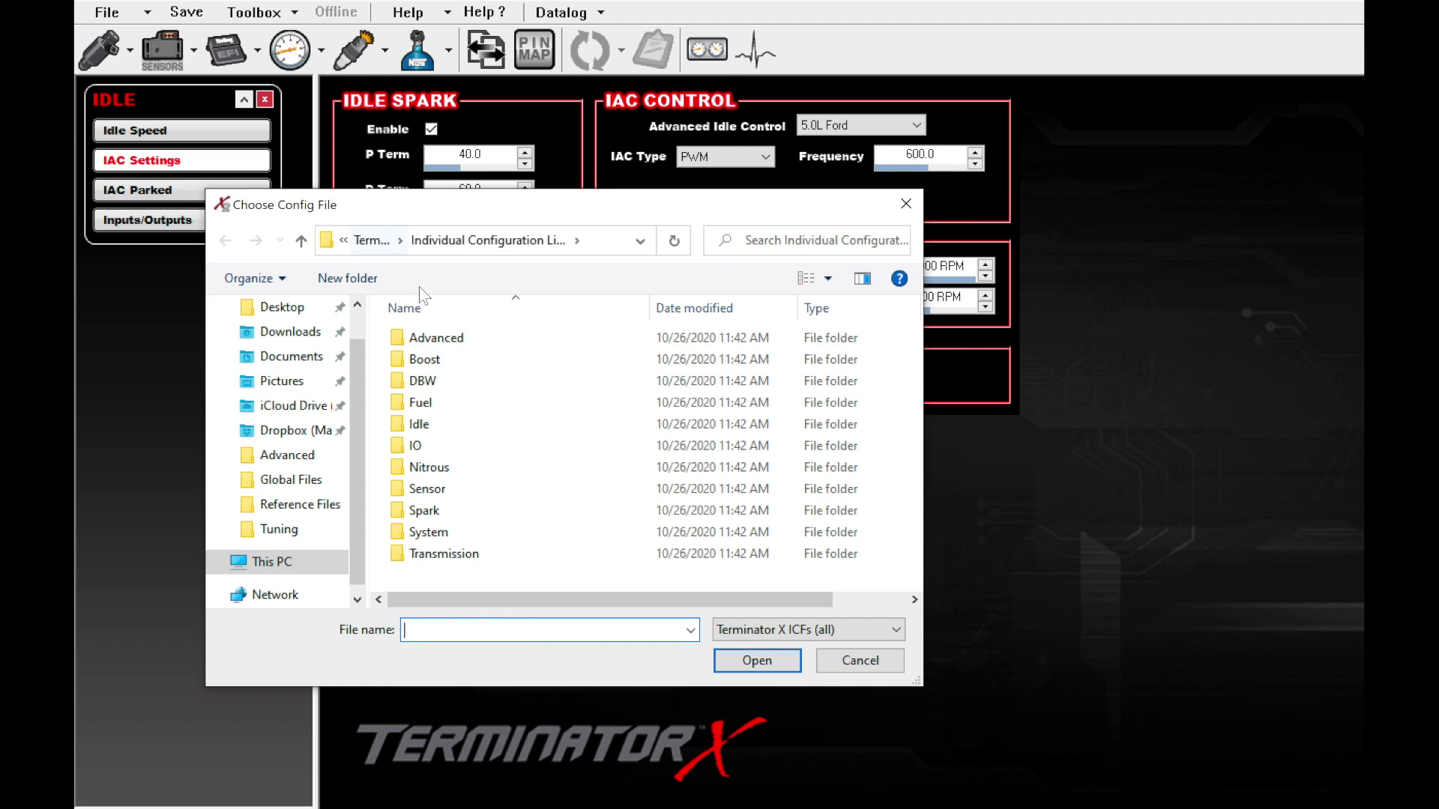
{"action": "left_click", "coordinate": [440, 341]}
{"action": "double_click", "coordinate": [442, 341]}
{"action": "left_click", "coordinate": [443, 339]}
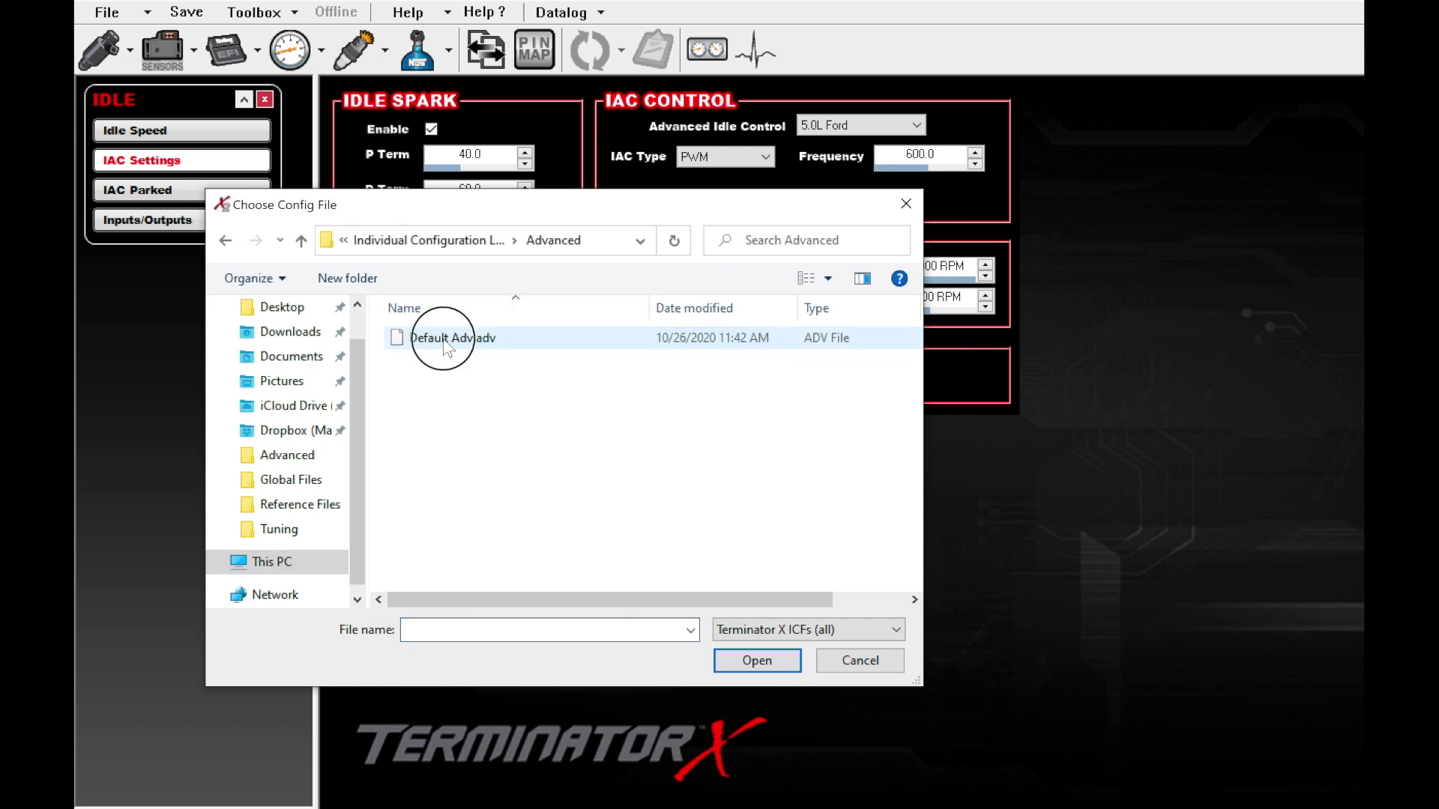
{"action": "left_click", "coordinate": [736, 664]}
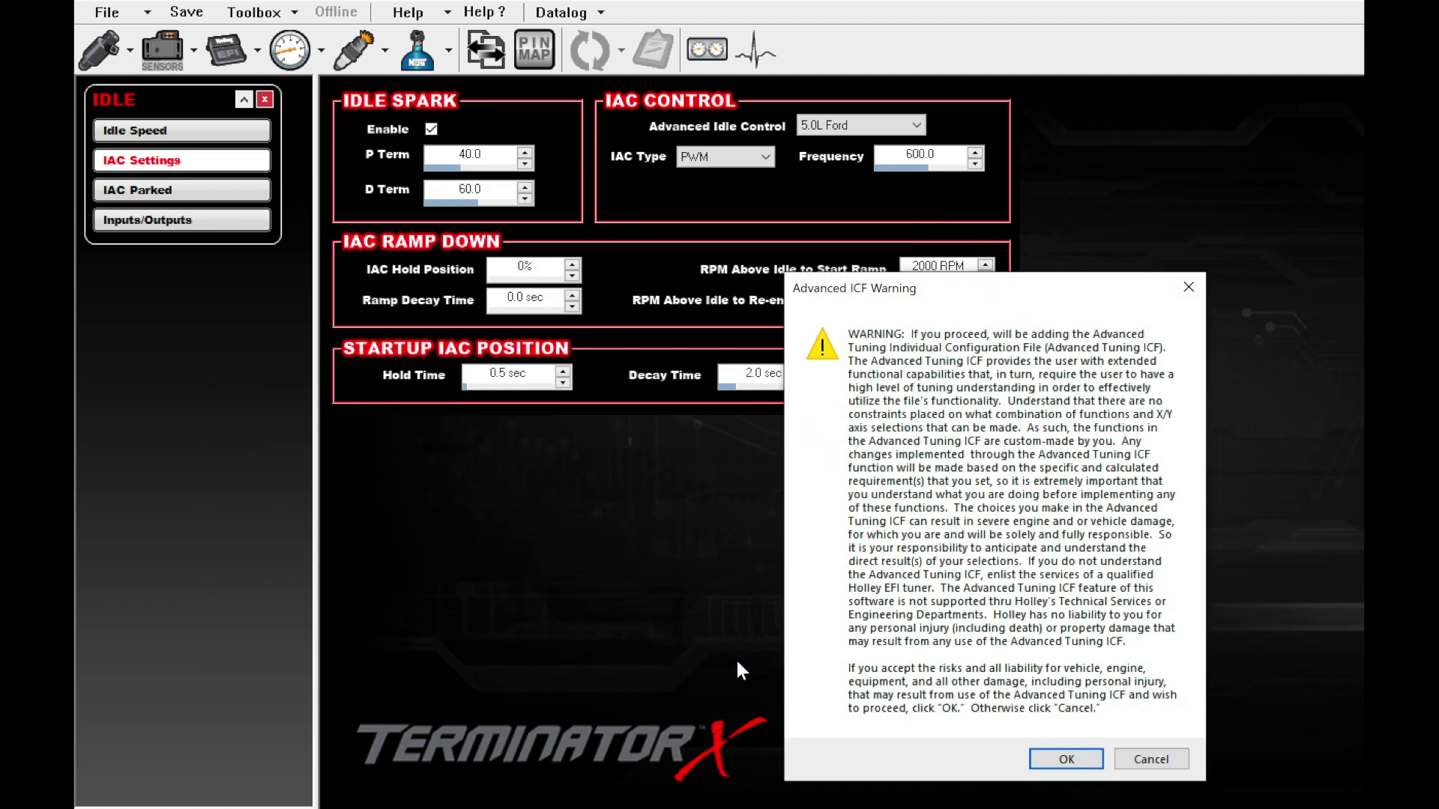
{"action": "left_click", "coordinate": [1065, 759]}
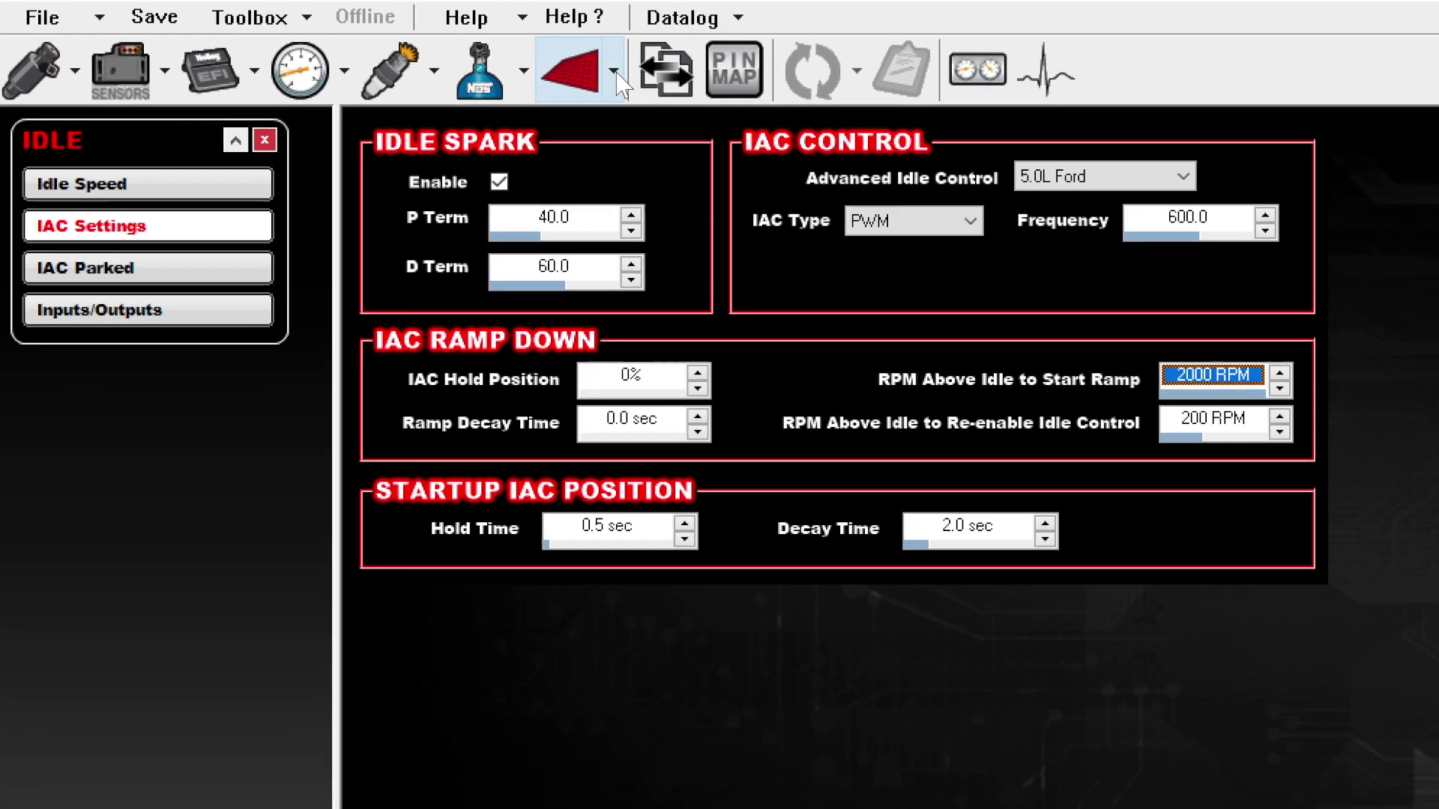
{"action": "left_click", "coordinate": [615, 75]}
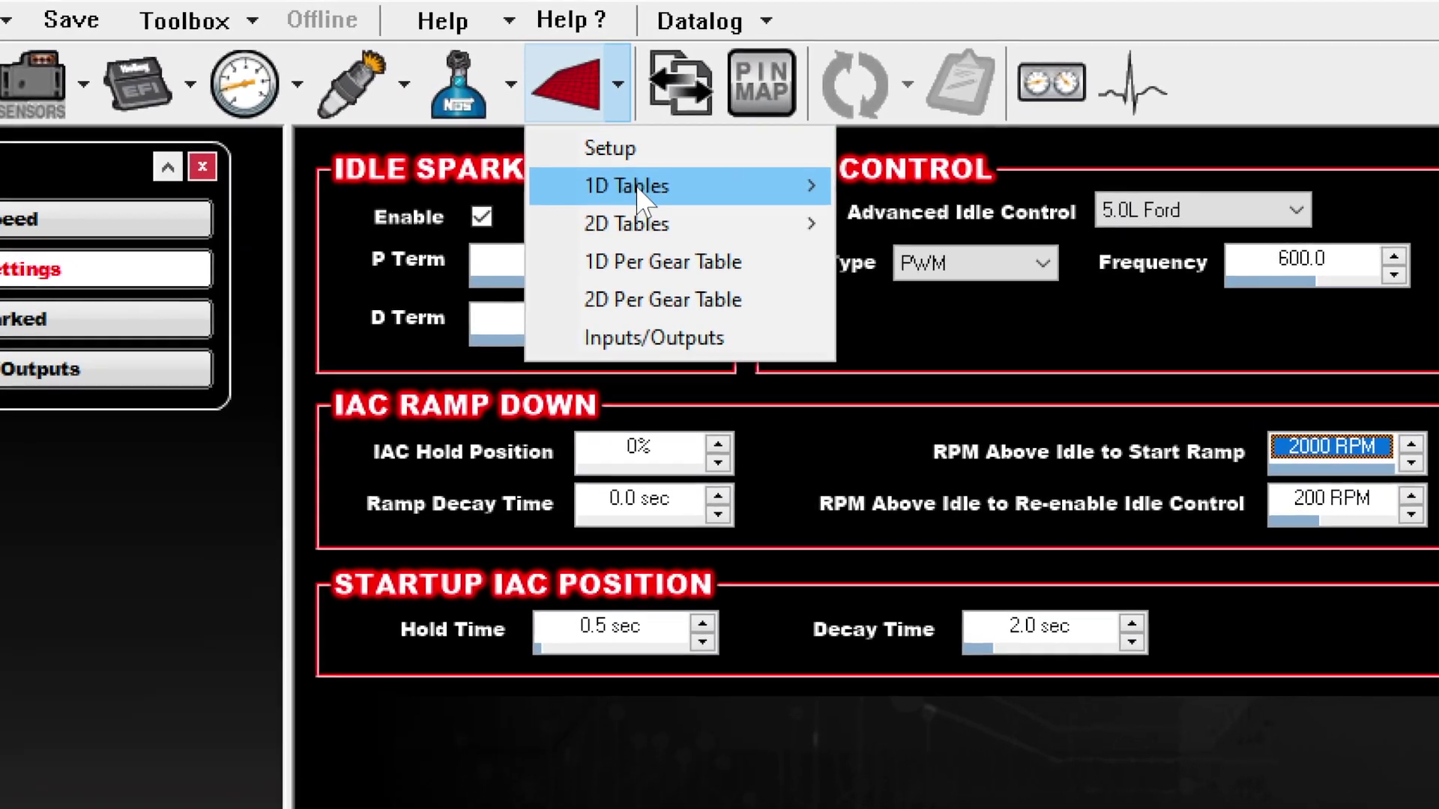
{"action": "mouse_move", "coordinate": [637, 182]}
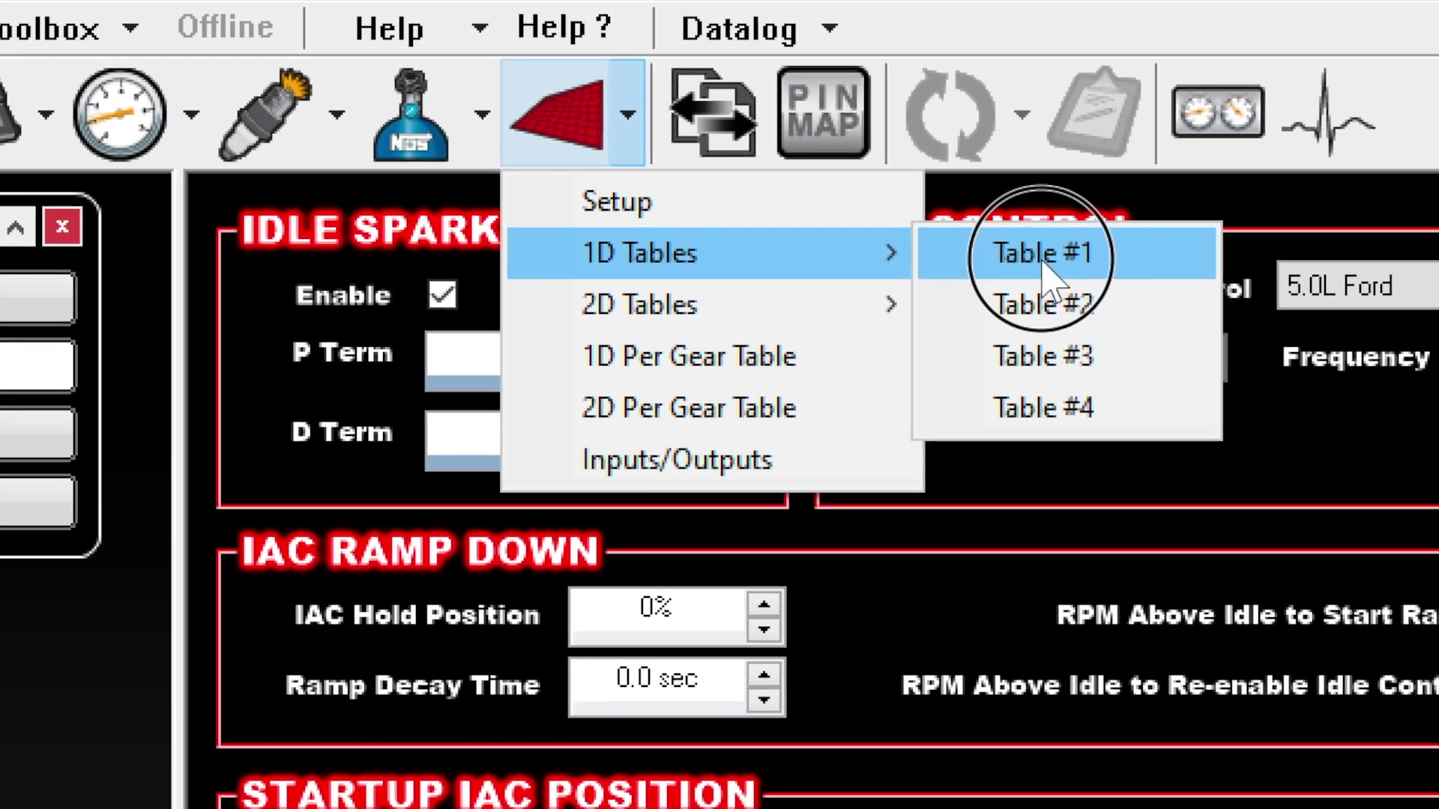
Step: Enable advanced 1D Table #1 and set its Table Type to IAC Position Offset
{"action": "left_click", "coordinate": [1042, 261]}
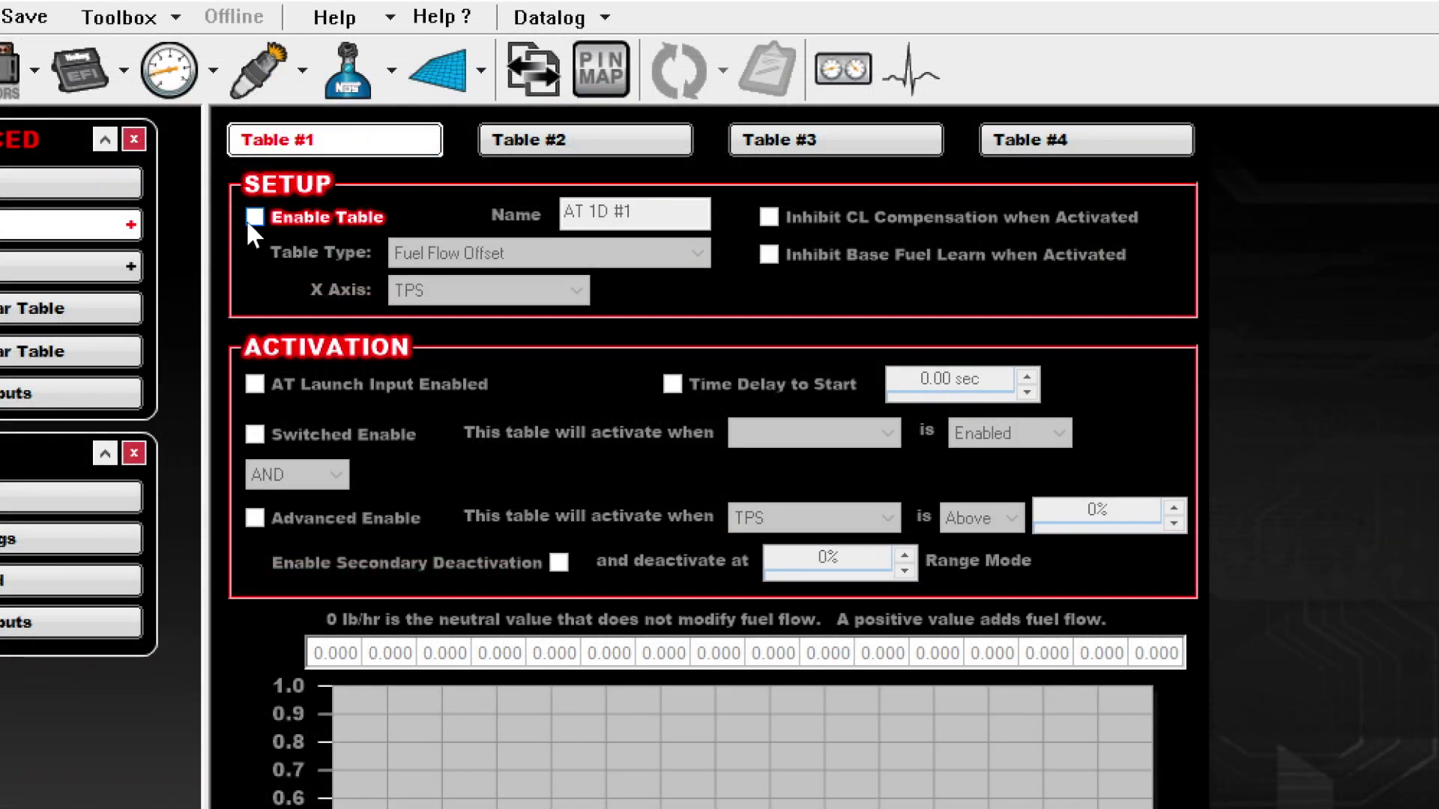
{"action": "left_click", "coordinate": [254, 218]}
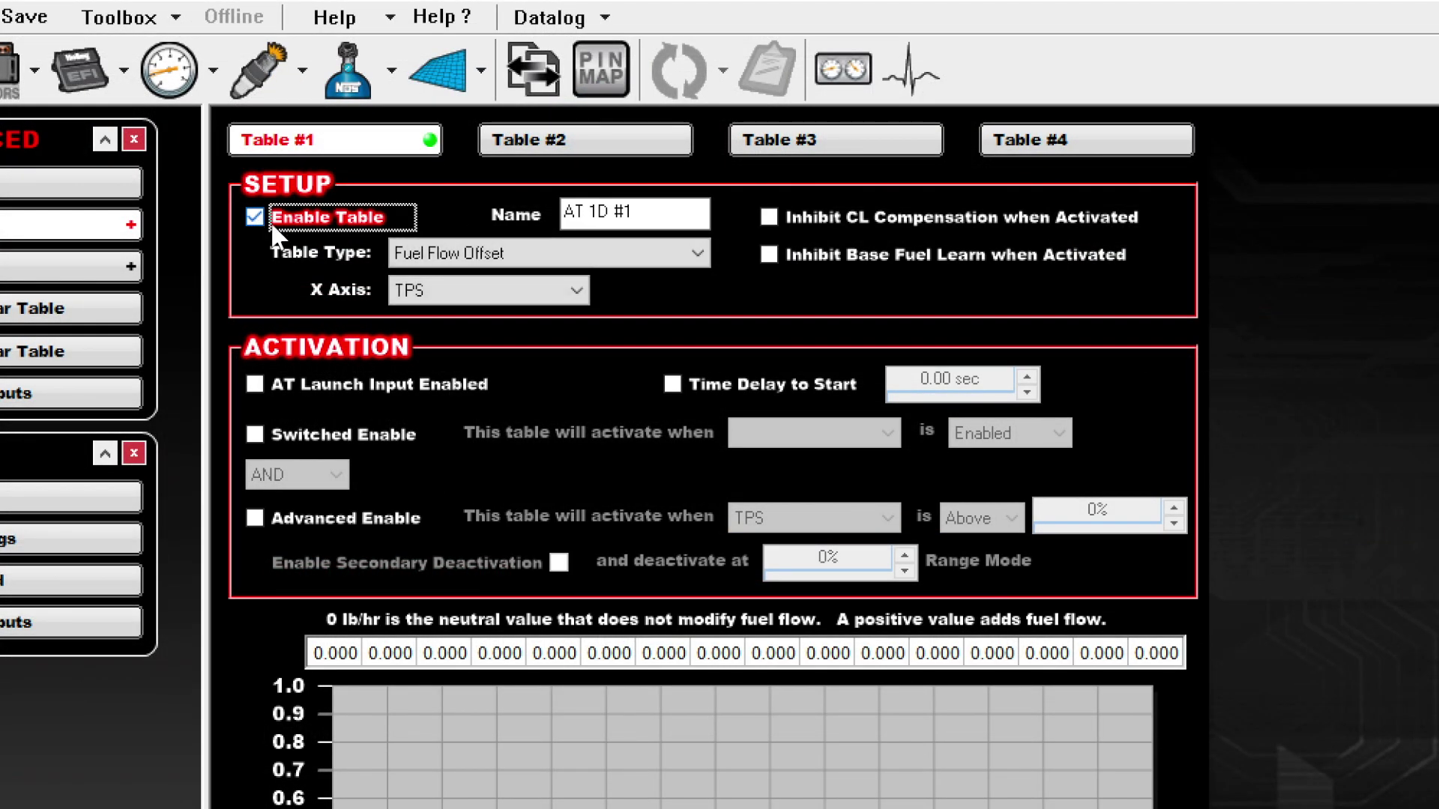
{"action": "left_click", "coordinate": [506, 258]}
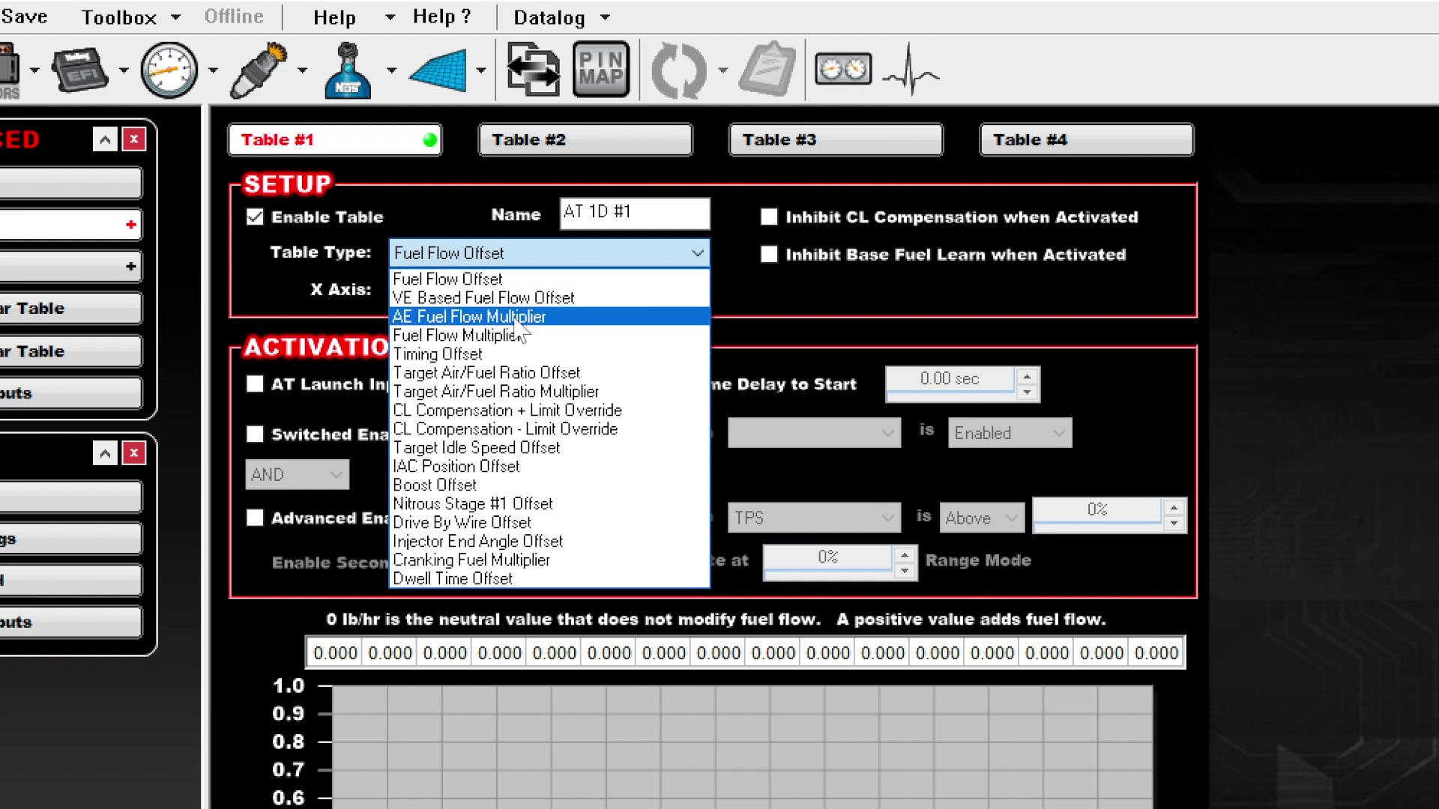
{"action": "left_click", "coordinate": [520, 468]}
{"action": "left_click", "coordinate": [476, 293]}
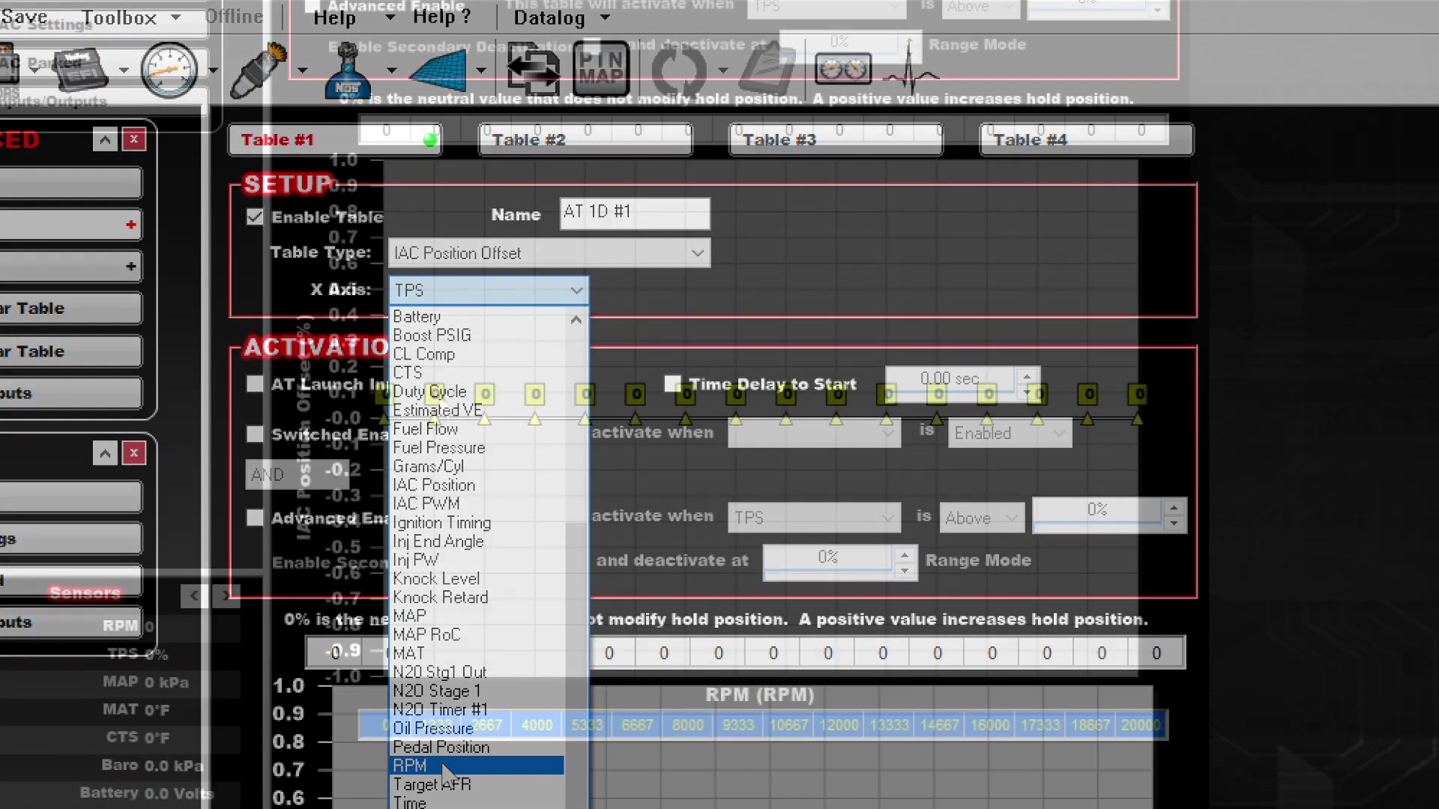
Step: Make RPM Table #1's X axis, with breakpoints filled evenly from 600 to 3600
{"action": "left_click", "coordinate": [442, 766]}
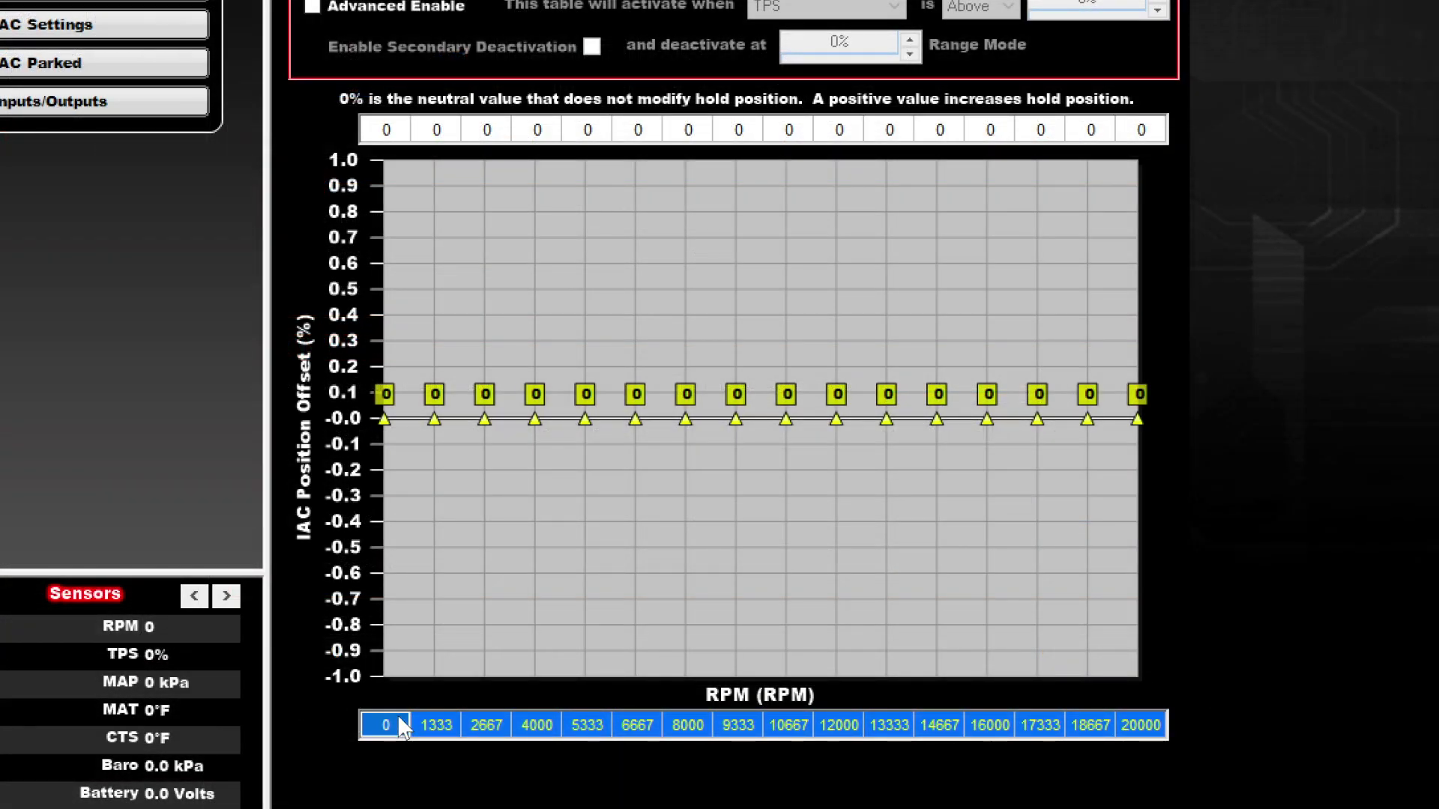
{"action": "left_click", "coordinate": [403, 727]}
{"action": "type", "text": "600"}
{"action": "left_click", "coordinate": [1154, 728]}
{"action": "type", "text": "3"}
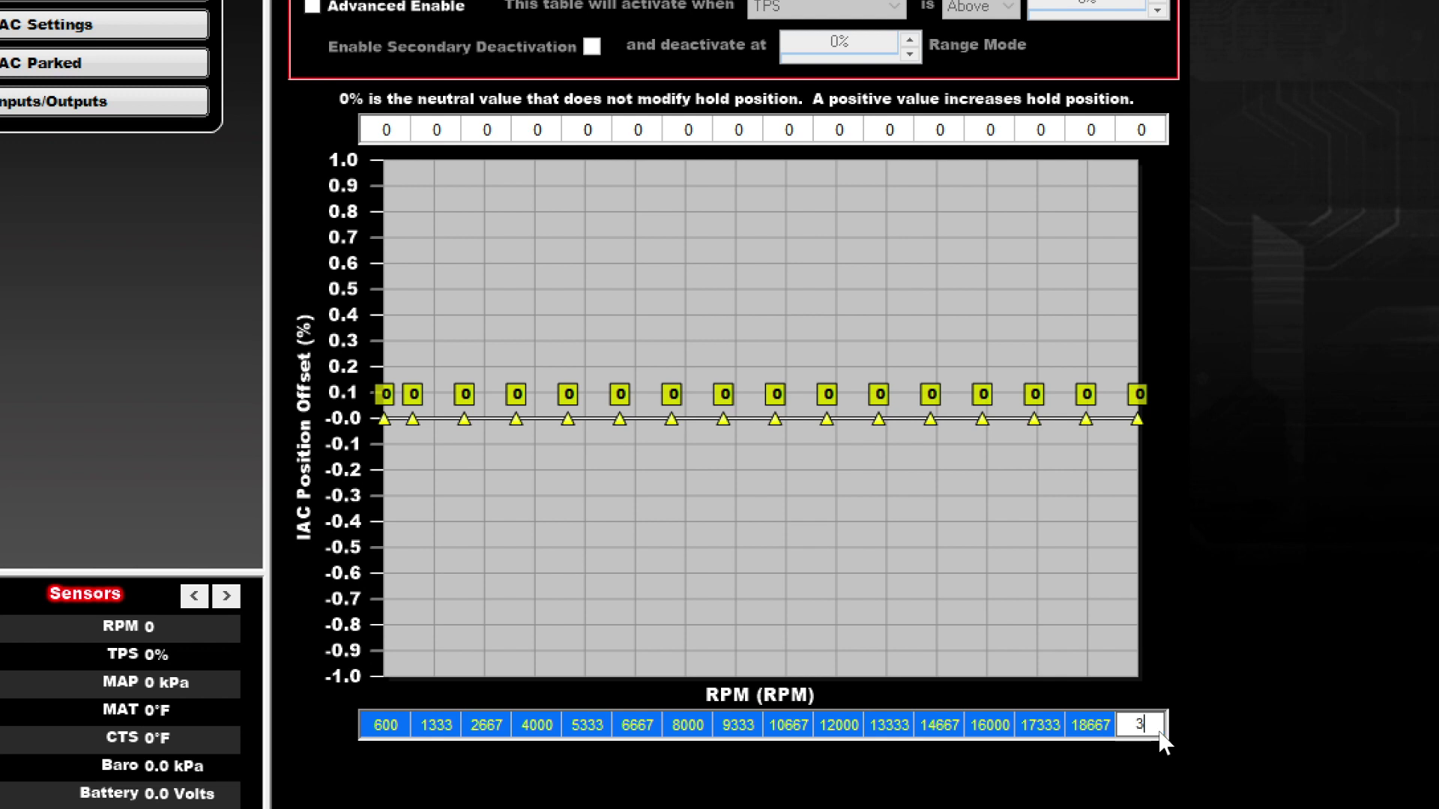
{"action": "type", "text": "600"}
{"action": "key", "text": "Return"}
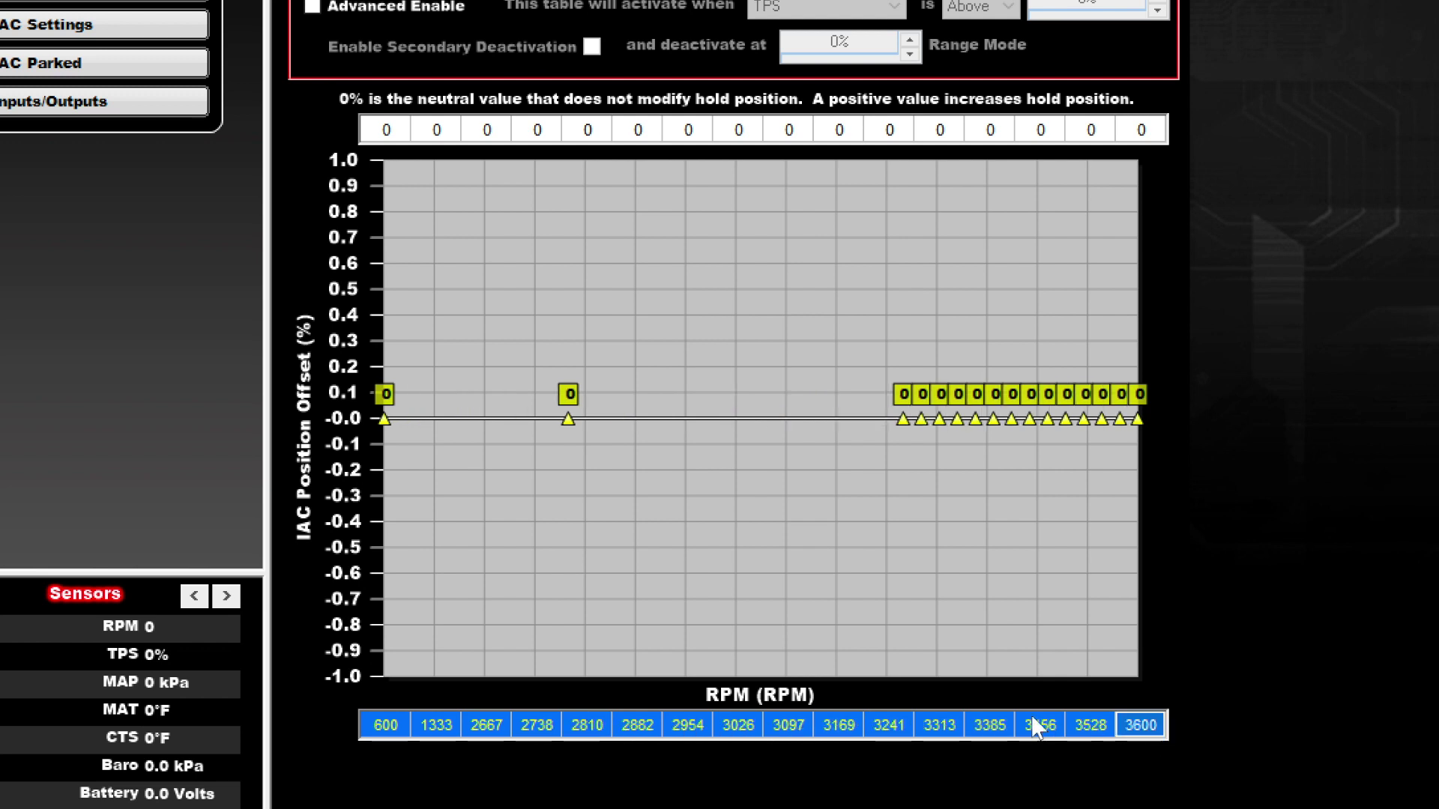
{"action": "left_click", "coordinate": [387, 725]}
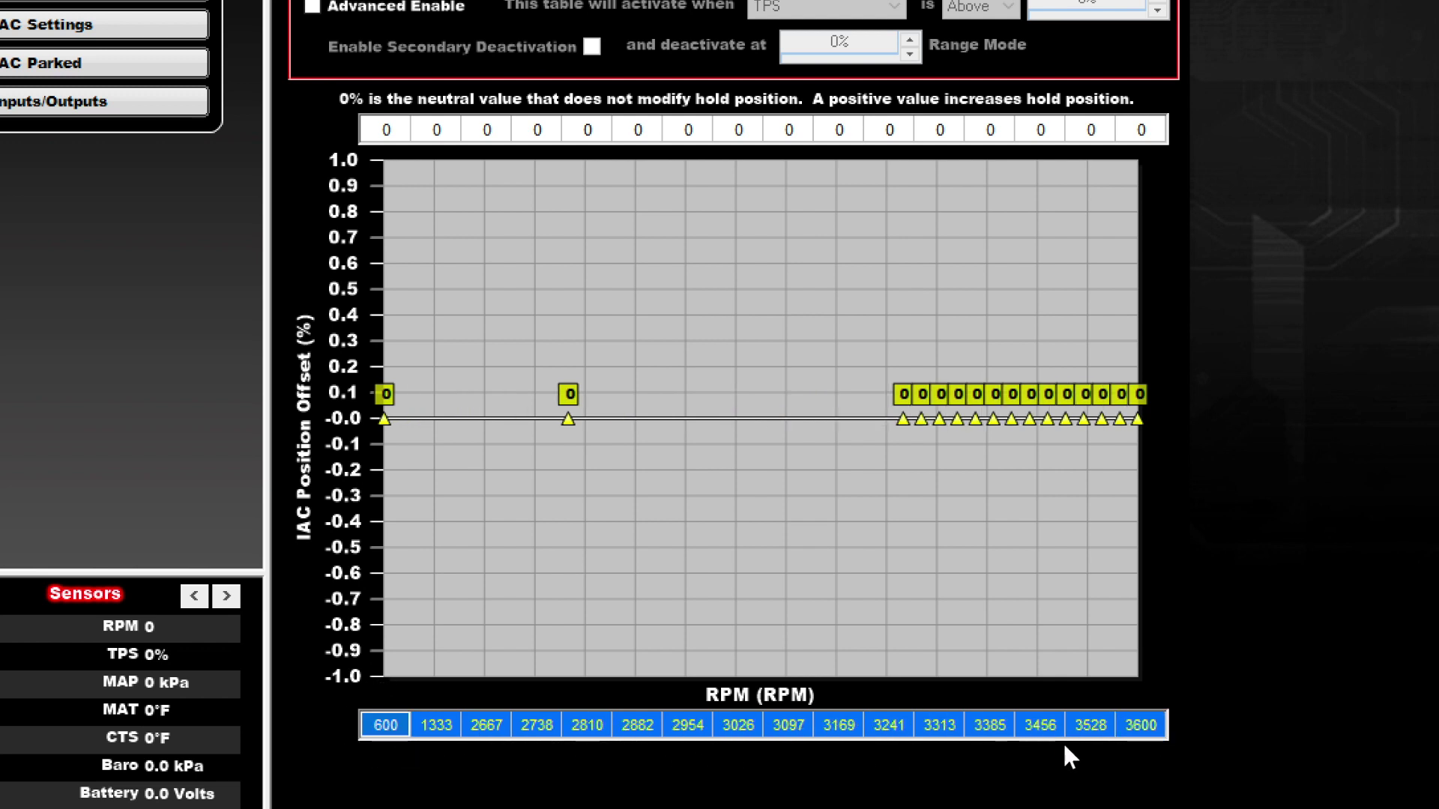
{"action": "left_click", "coordinate": [1141, 725]}
{"action": "right_click", "coordinate": [1142, 727]}
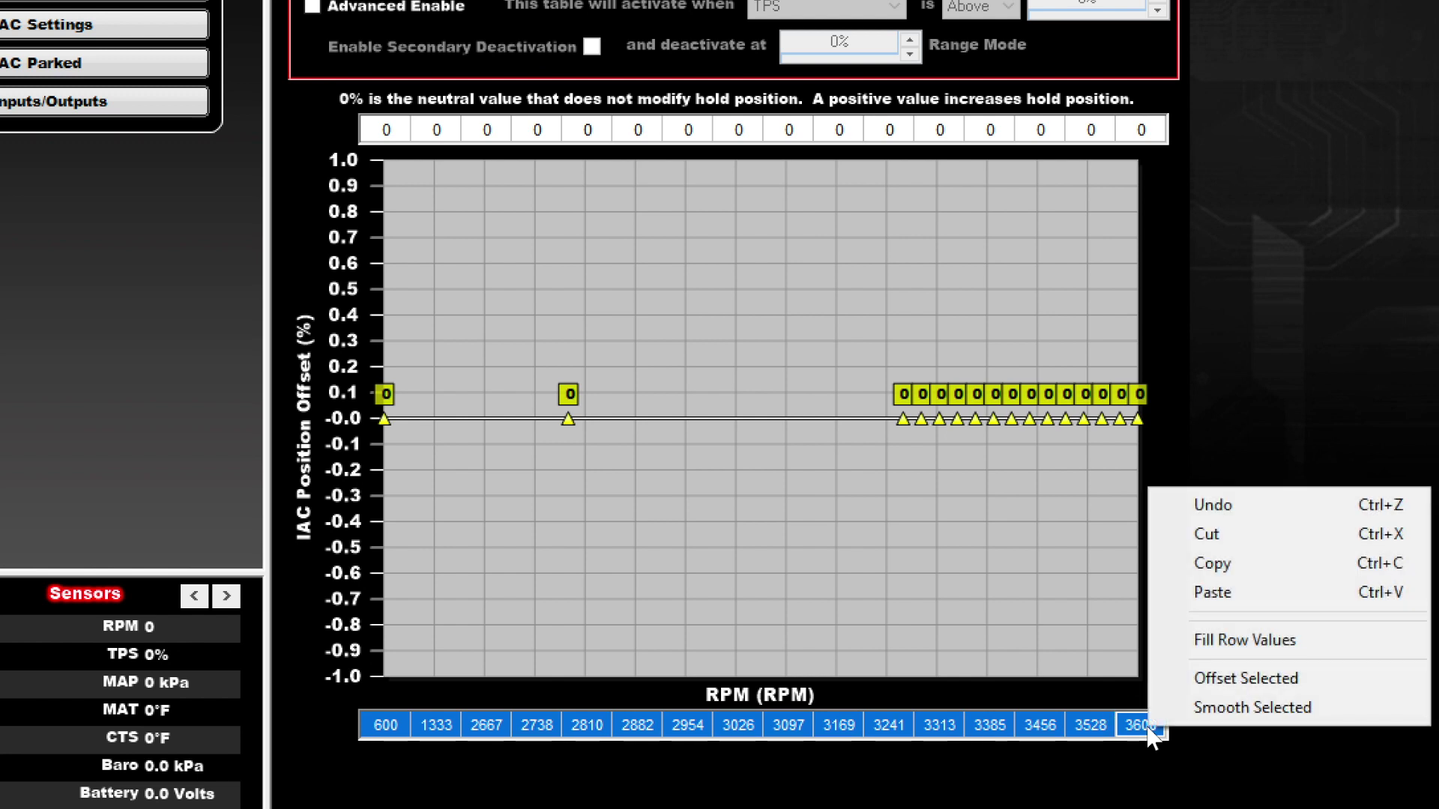
{"action": "left_click", "coordinate": [1189, 646]}
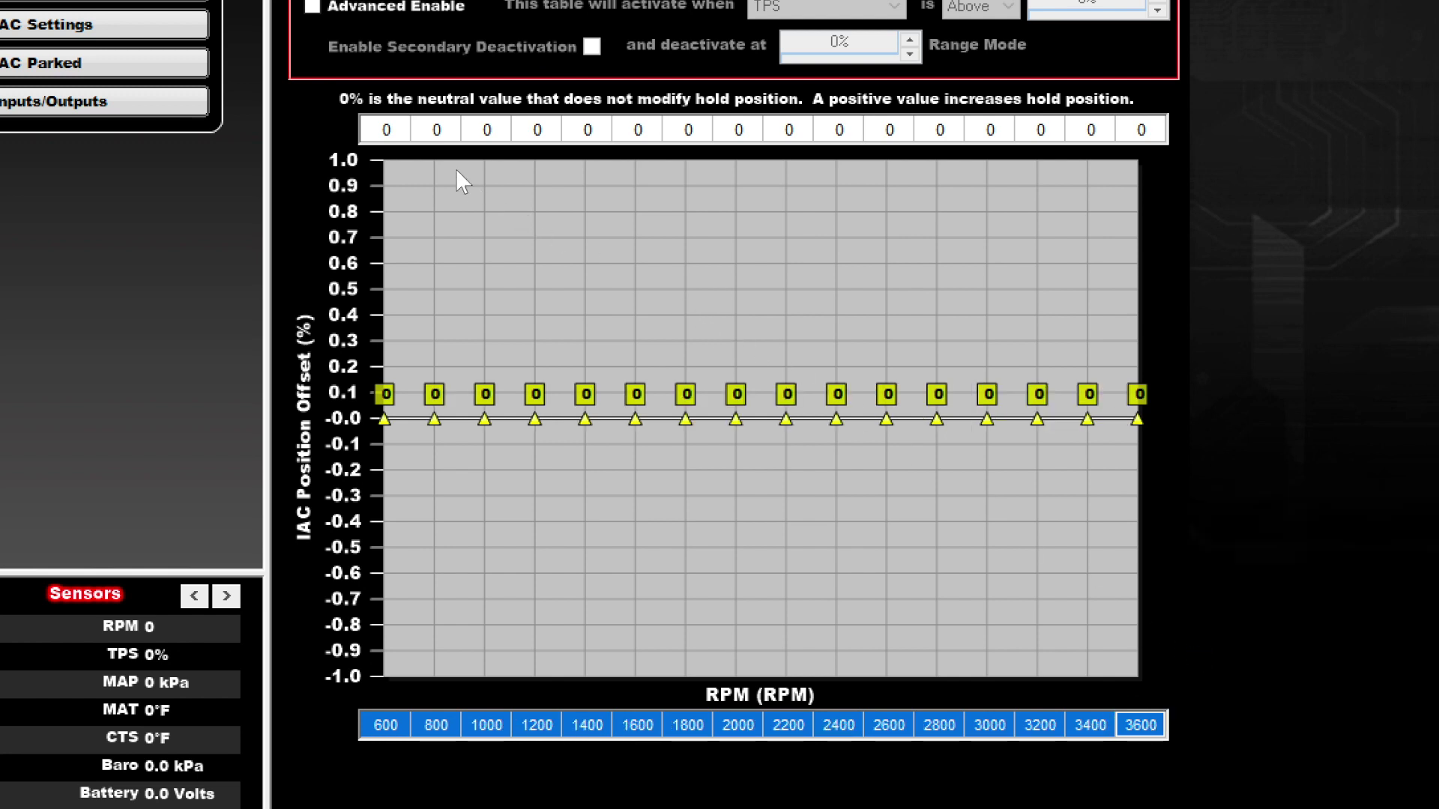
Step: Enter an IAC offset of 40 at both 800 and 1000 RPM
{"action": "left_click", "coordinate": [438, 134]}
{"action": "type", "text": "40"}
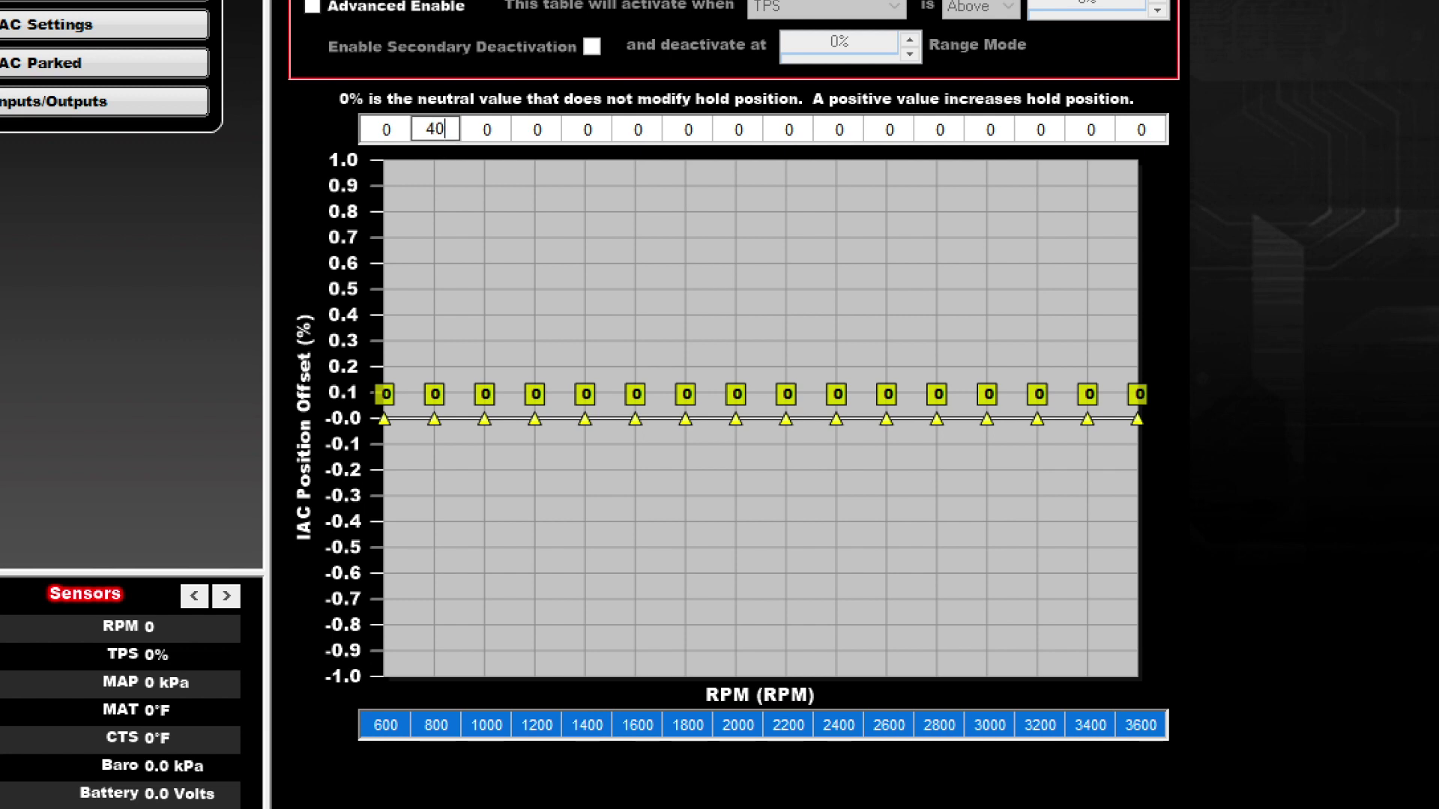
{"action": "left_click", "coordinate": [499, 132]}
{"action": "type", "text": "4"}
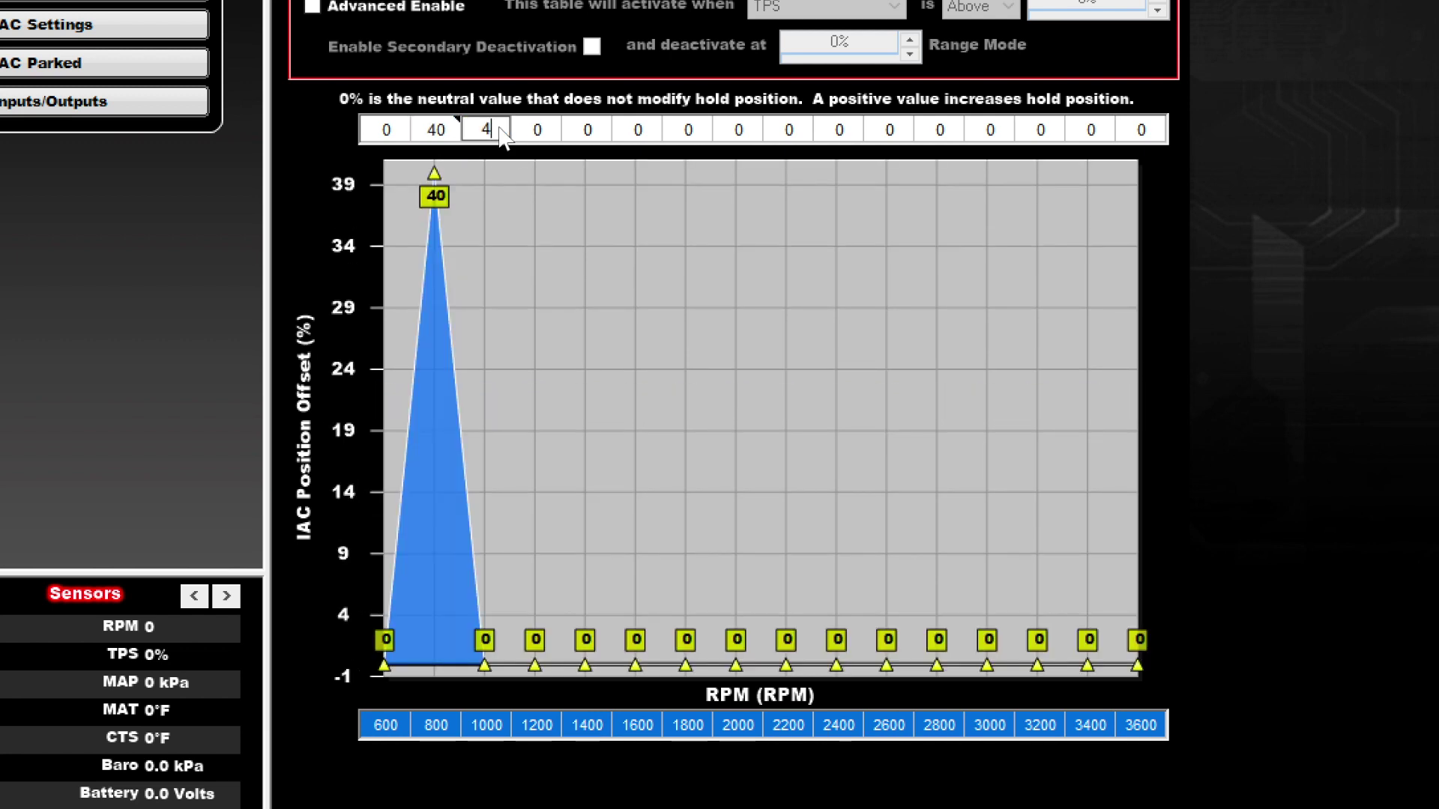
{"action": "type", "text": "0"}
{"action": "left_click", "coordinate": [535, 133]}
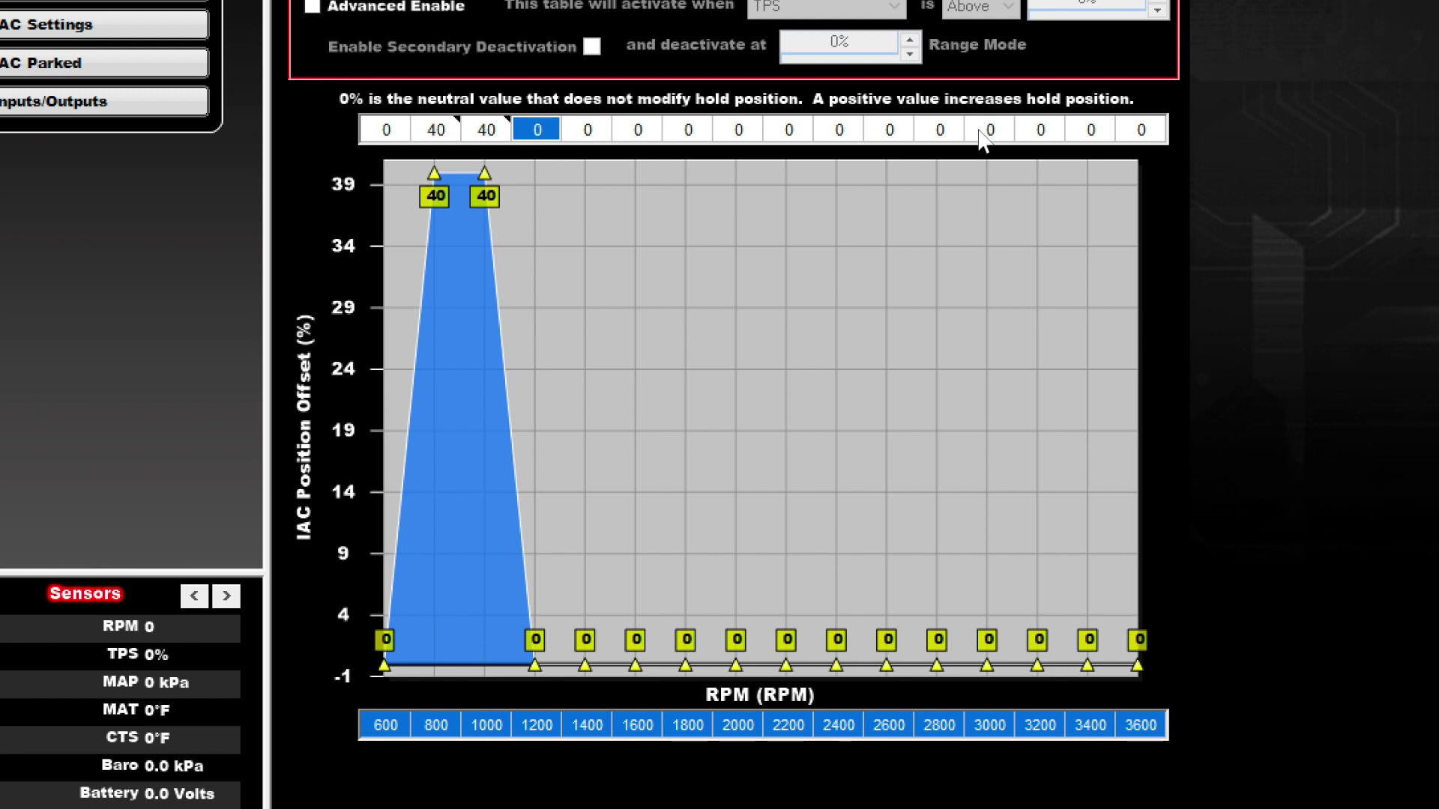
Step: Enter 80 at 3600 RPM and ramp the offsets evenly from 1000 to 3600 RPM
{"action": "left_click", "coordinate": [1141, 130]}
{"action": "type", "text": "80"}
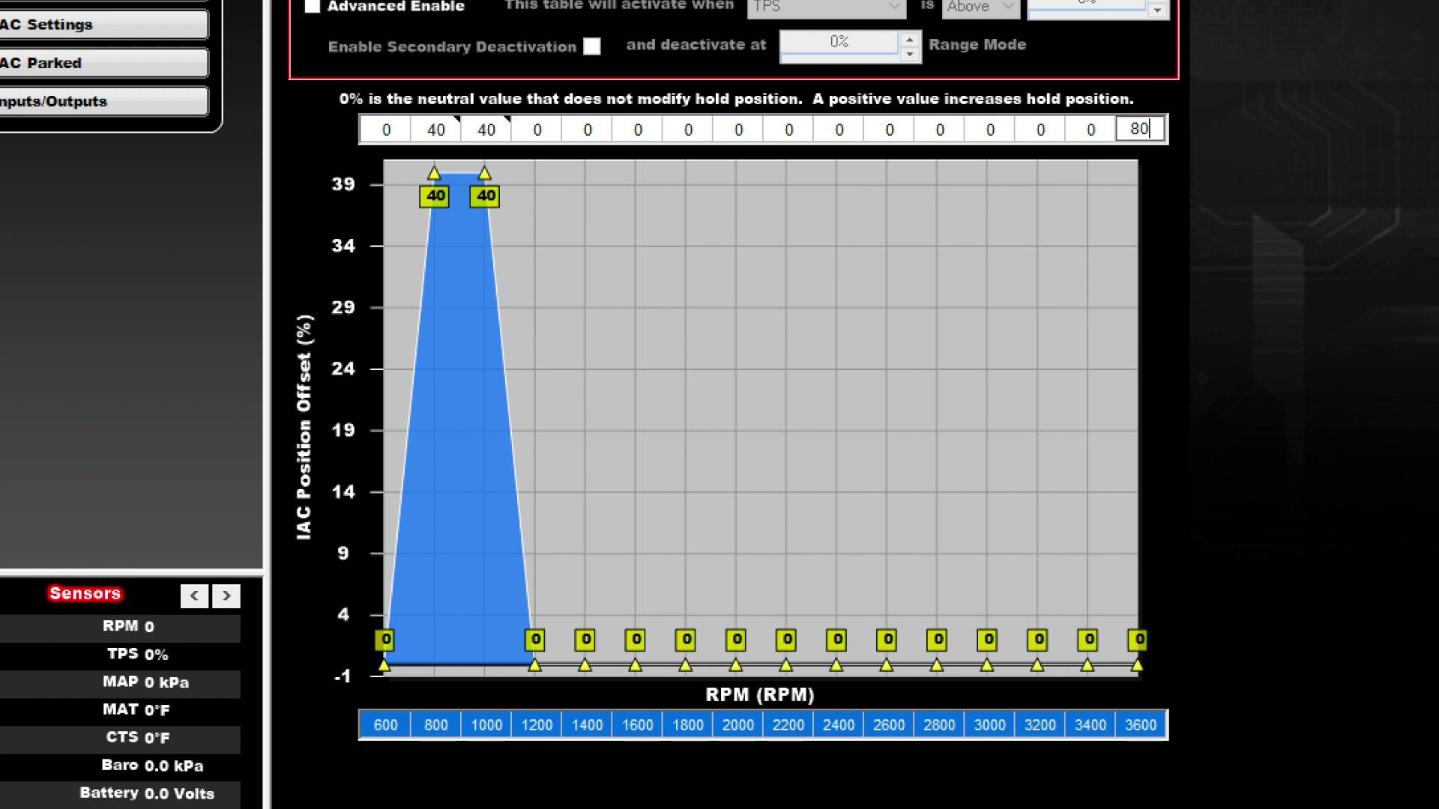
{"action": "left_click", "coordinate": [472, 133]}
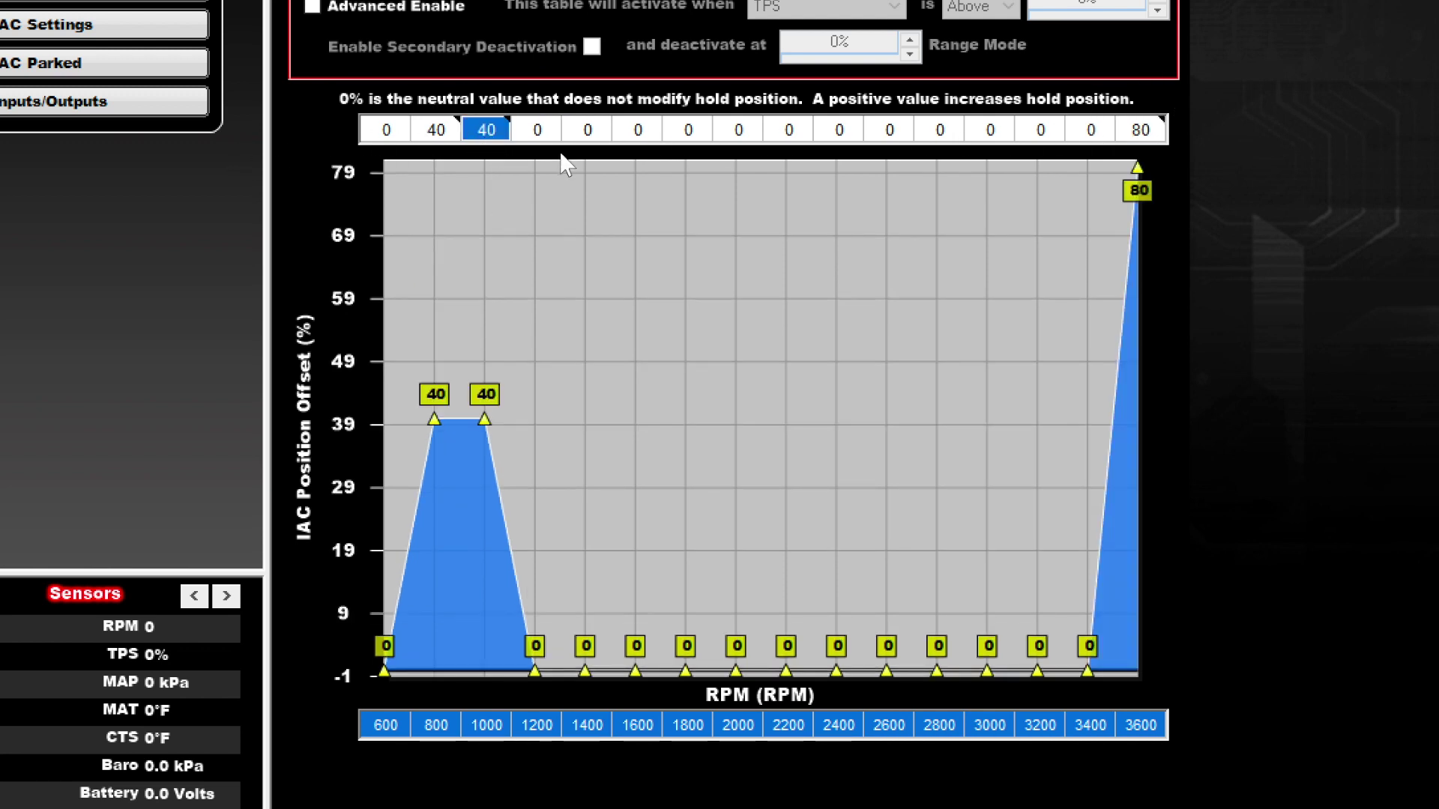
{"action": "left_click", "coordinate": [1151, 132], "text": "shift"}
{"action": "right_click", "coordinate": [1151, 133]}
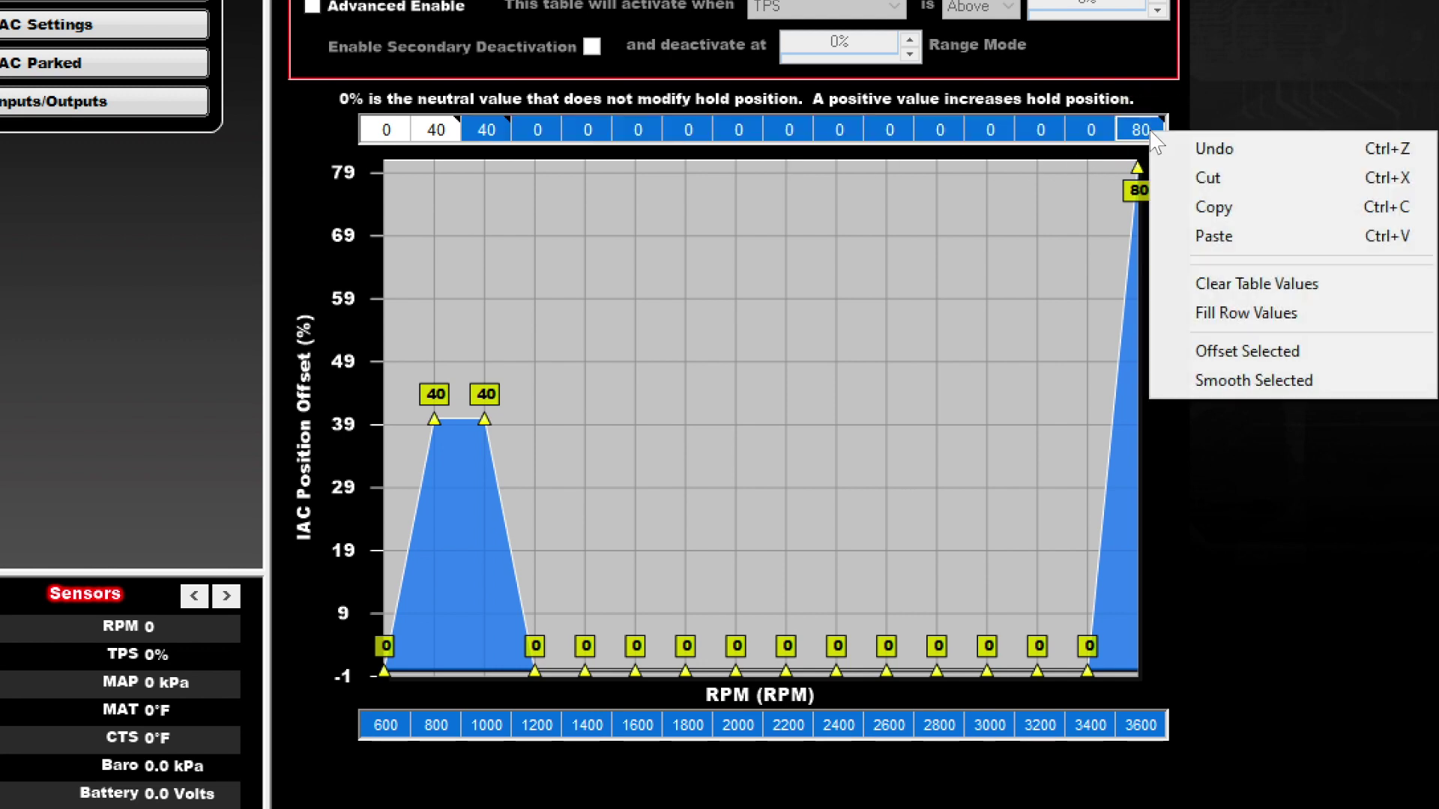
{"action": "left_click", "coordinate": [1210, 313]}
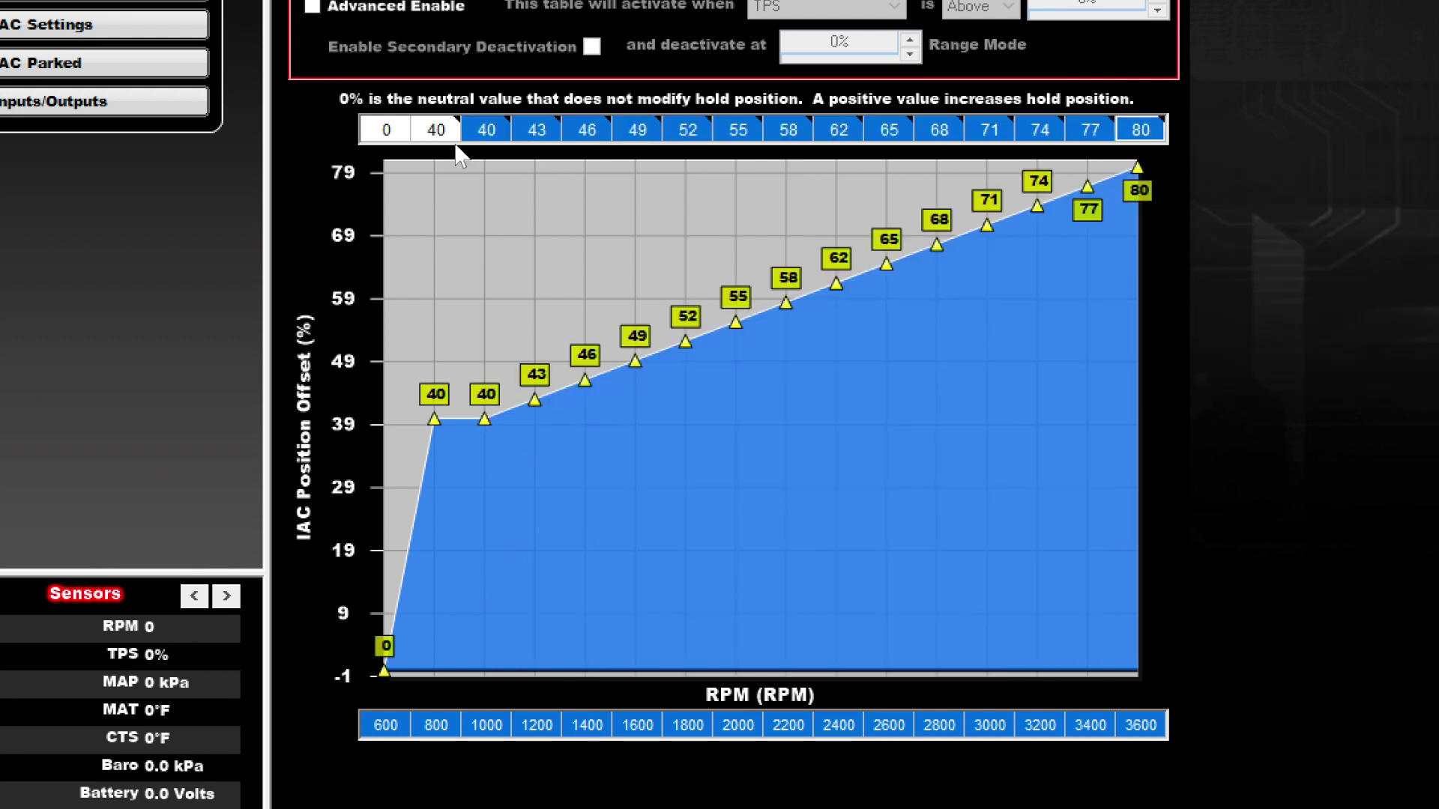
Step: Set the 600 RPM offset to 43
{"action": "left_click", "coordinate": [390, 134]}
{"action": "type", "text": "4"}
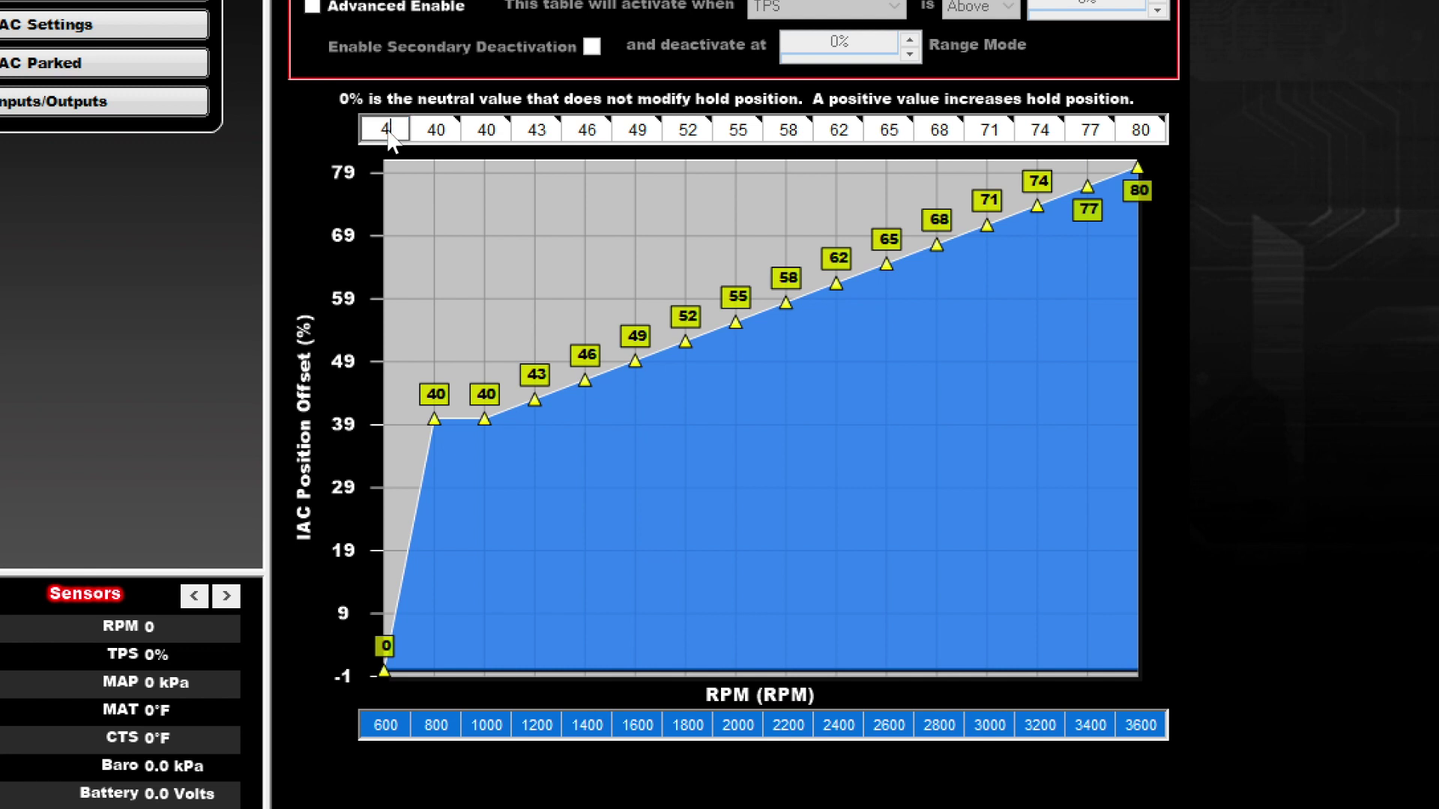
{"action": "type", "text": "3"}
{"action": "key", "text": "Return"}
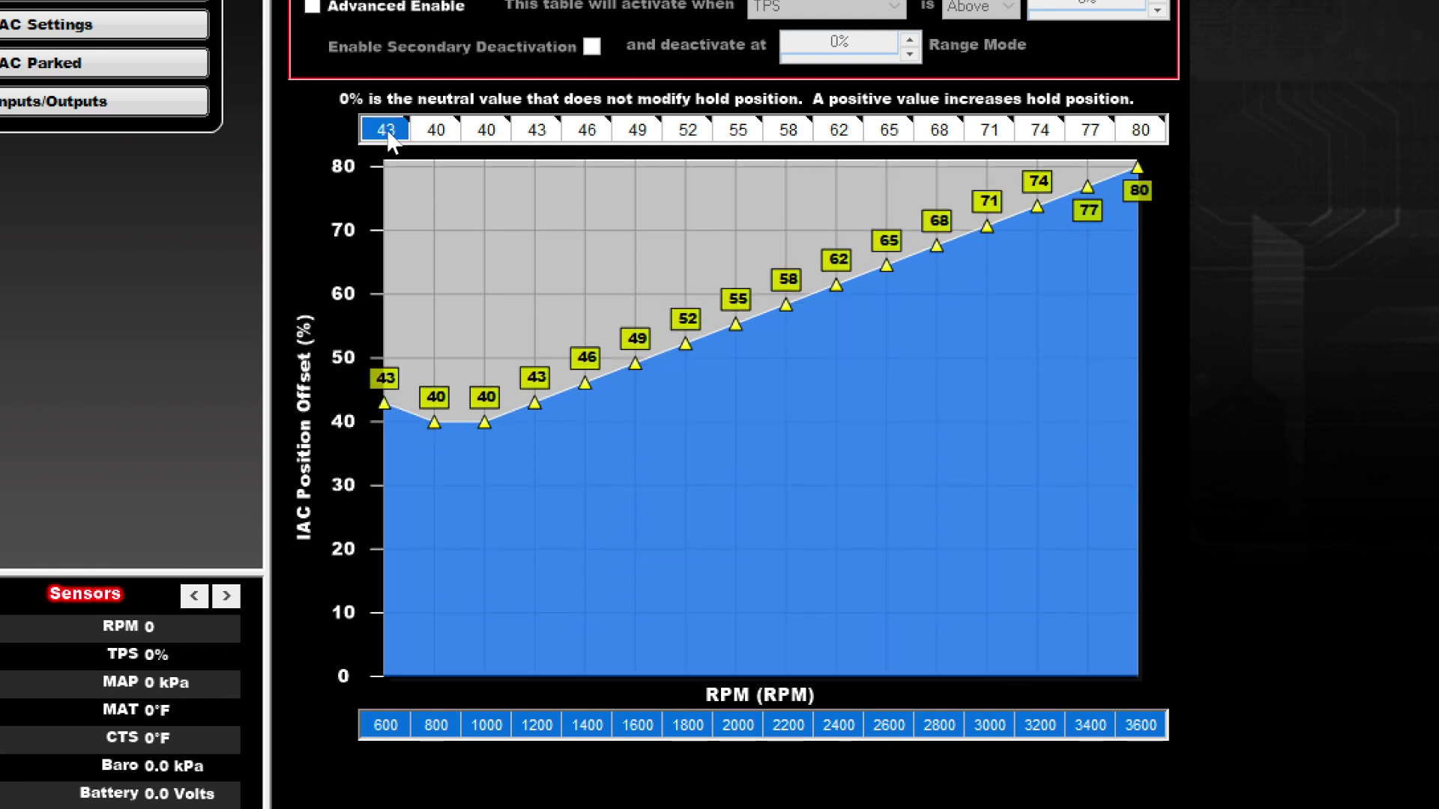